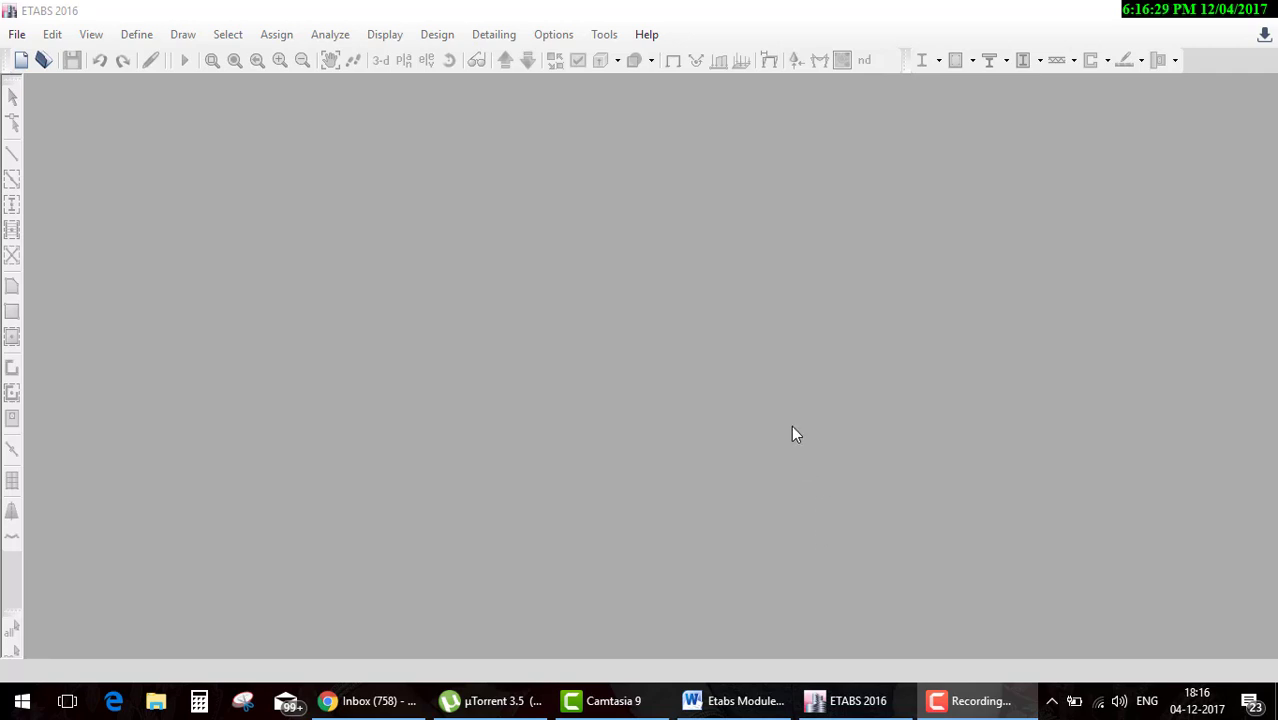
In the course outline document, mark the Support system table entry with yellow highlight
left_click(745, 703)
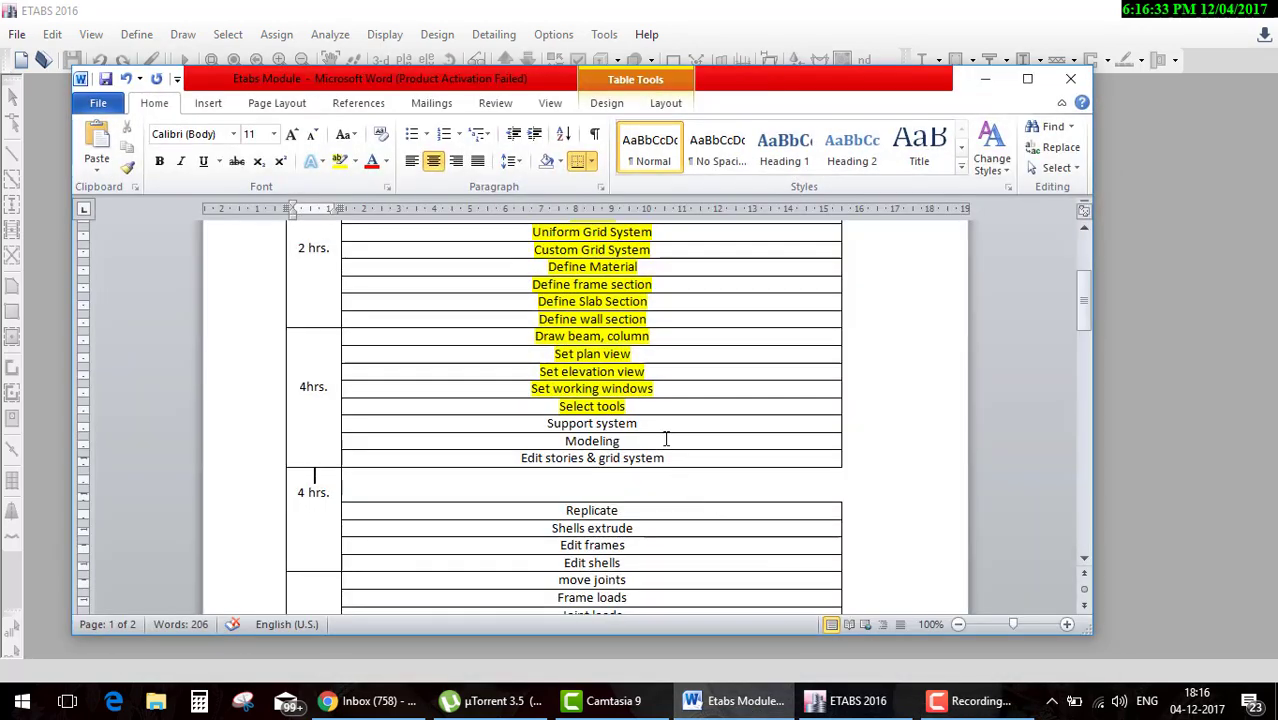
left_click_drag(638, 423, 548, 423)
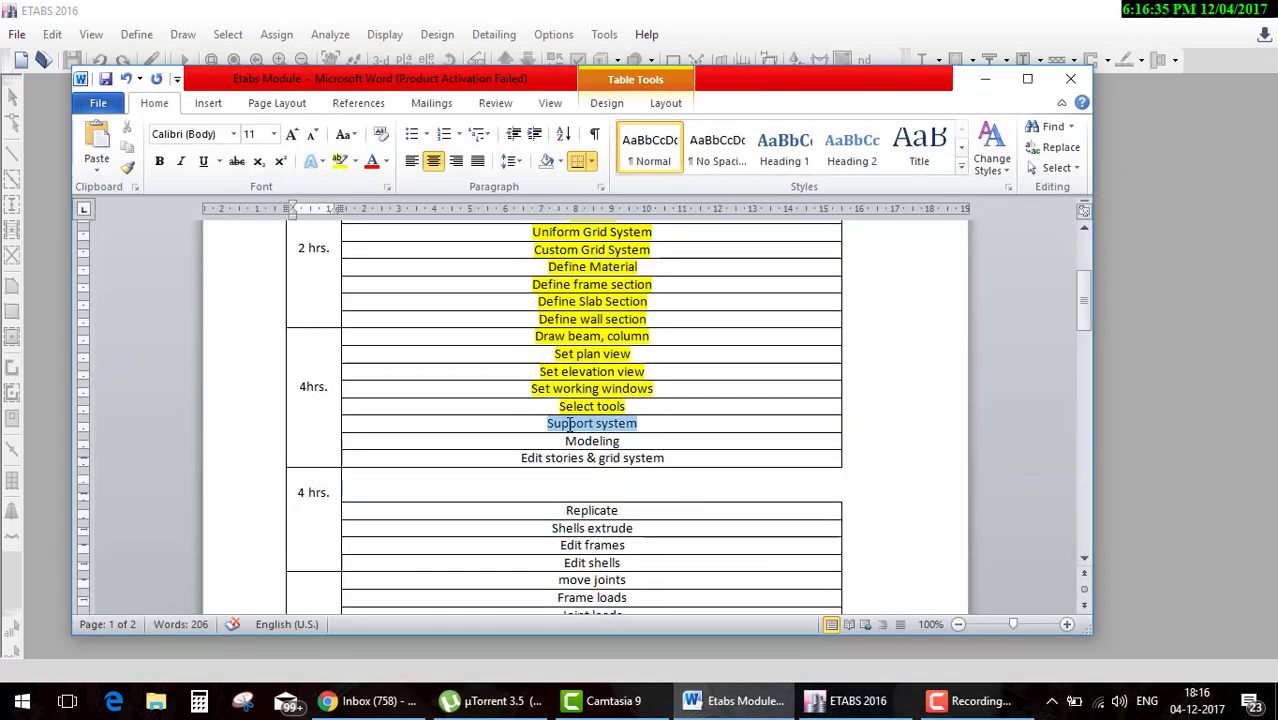
left_click(340, 162)
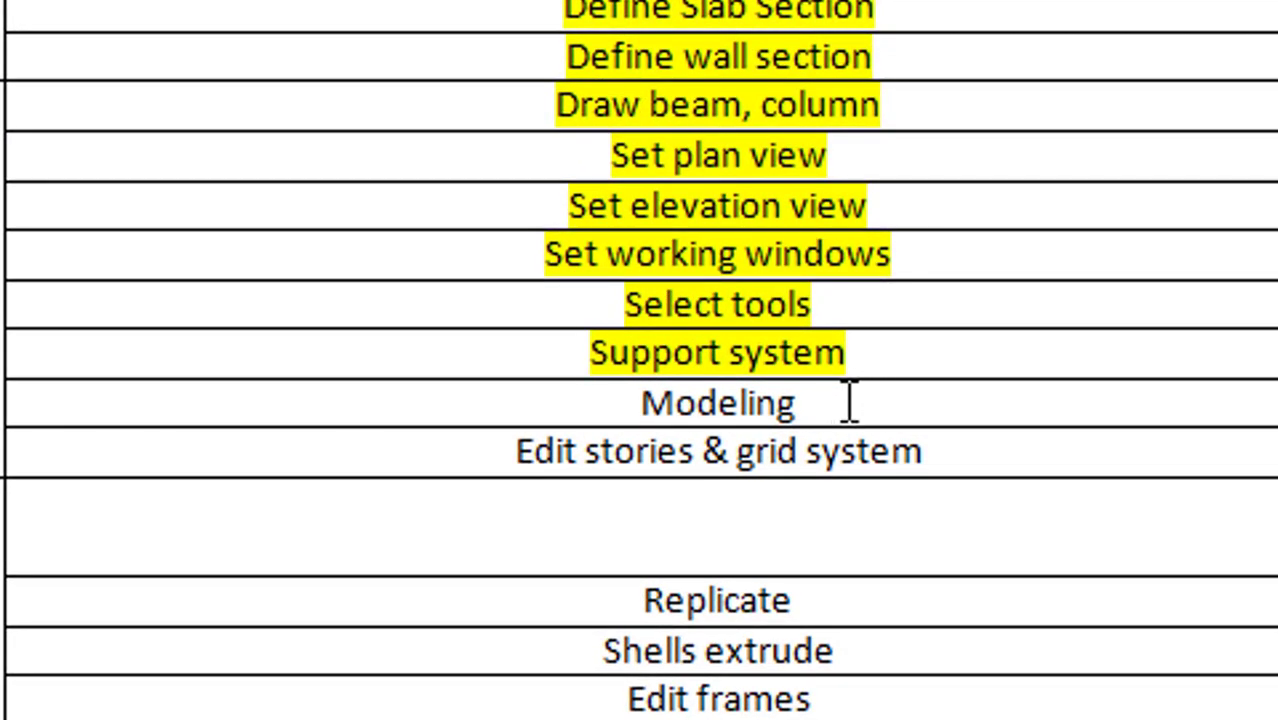
Select the 'Edit stories & grid system' entry in the syllabus table
left_click_drag(848, 403, 585, 400)
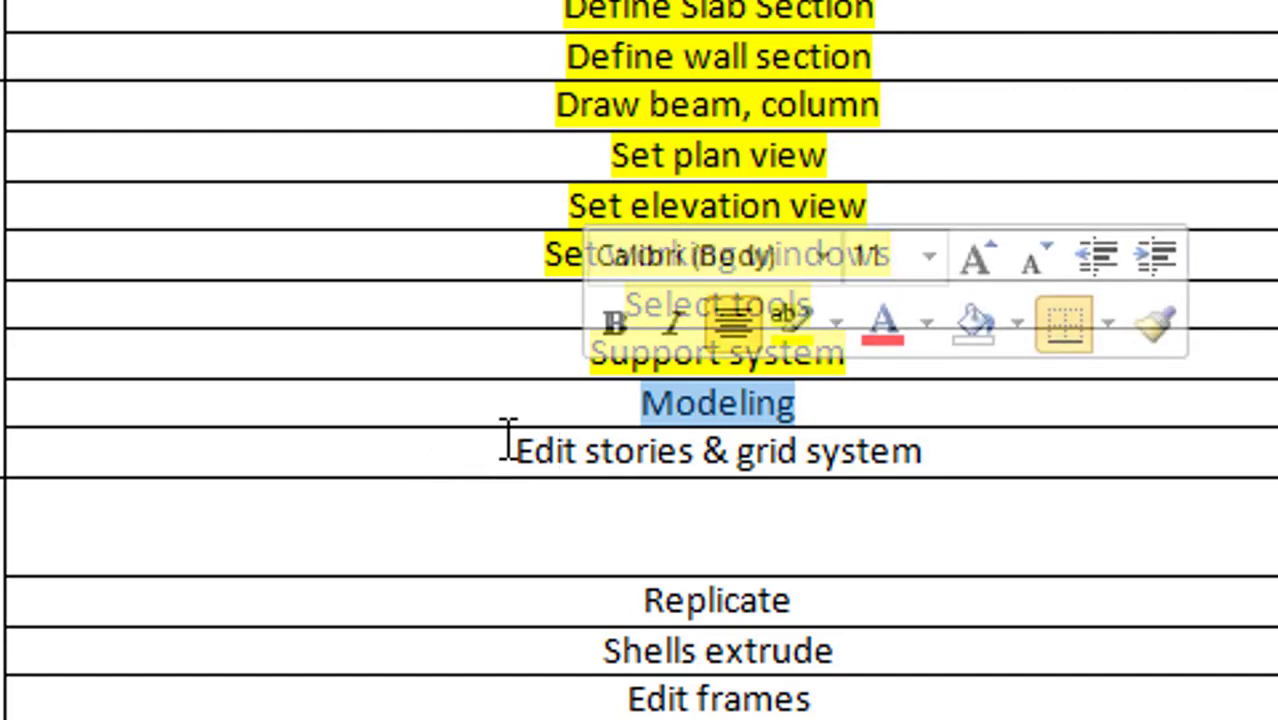
left_click_drag(580, 427, 580, 425)
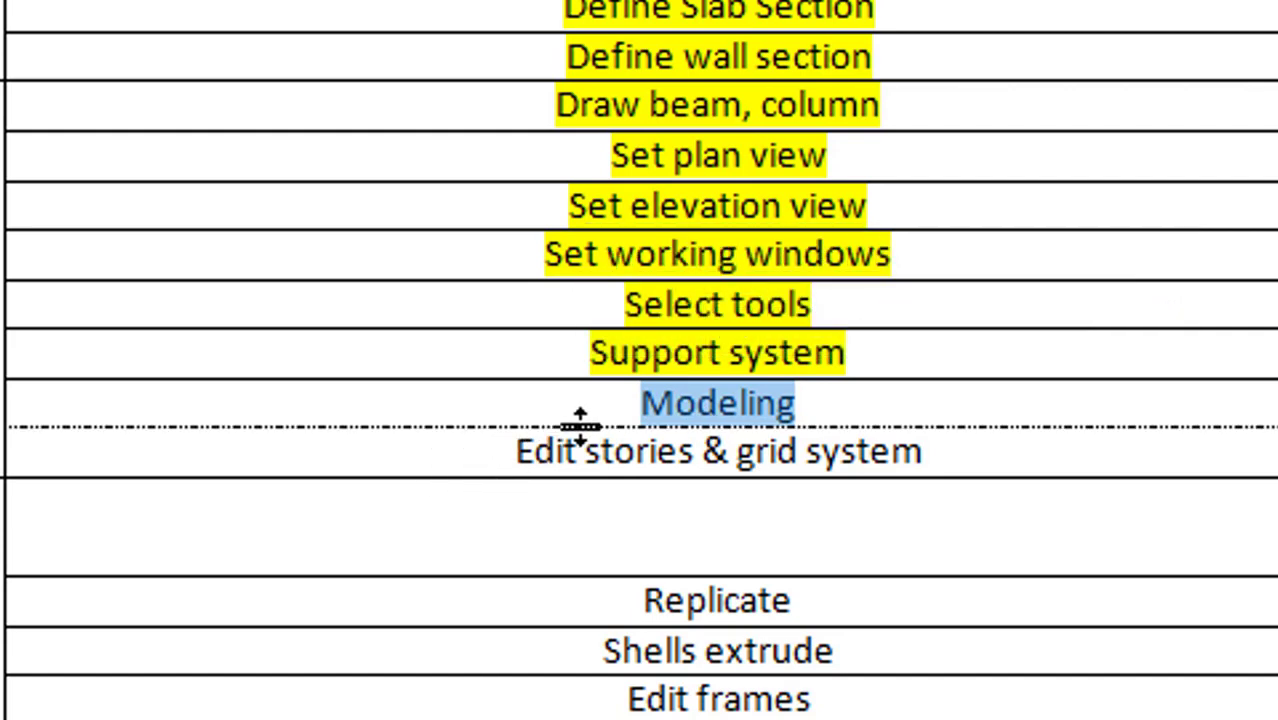
left_click(498, 451)
left_click_drag(498, 451, 919, 472)
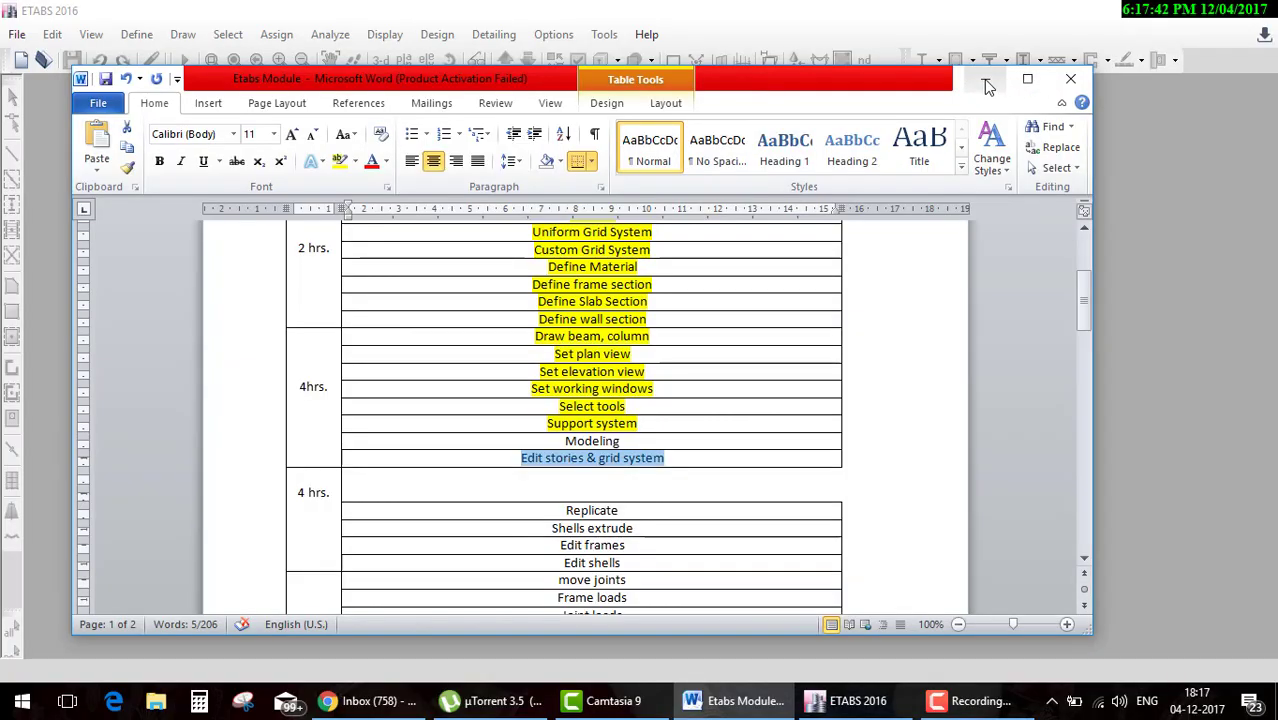
Minimize Microsoft Word so the untitled ETABS model window is visible
left_click(1035, 79)
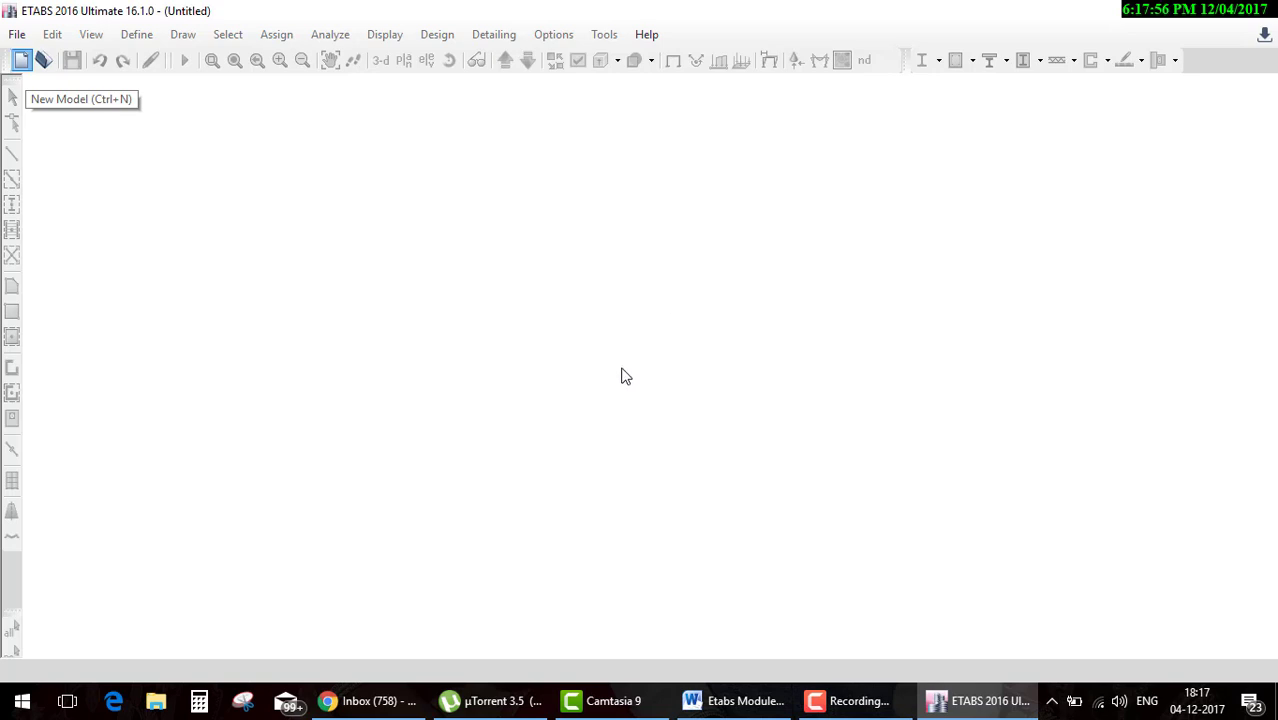
Start a built-in-settings grid-only model: 4×4 grids at 8 m, four 3 m stories
left_click(540, 302)
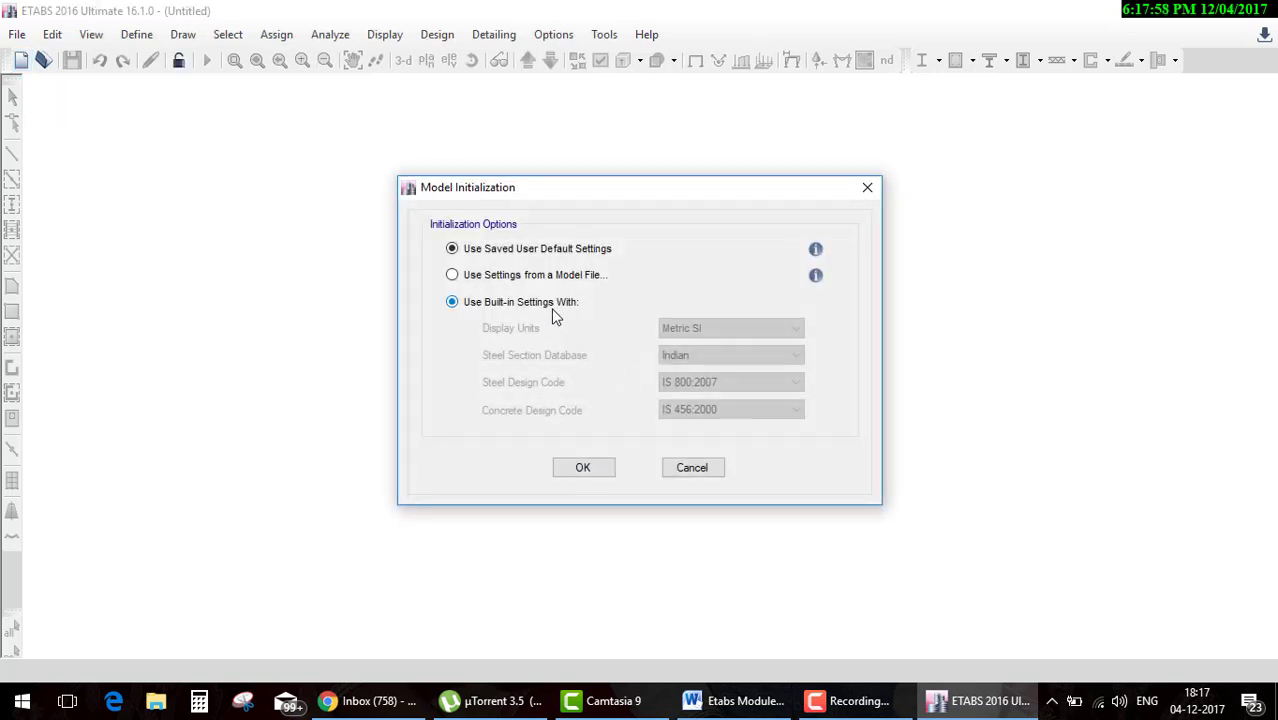
left_click(584, 467)
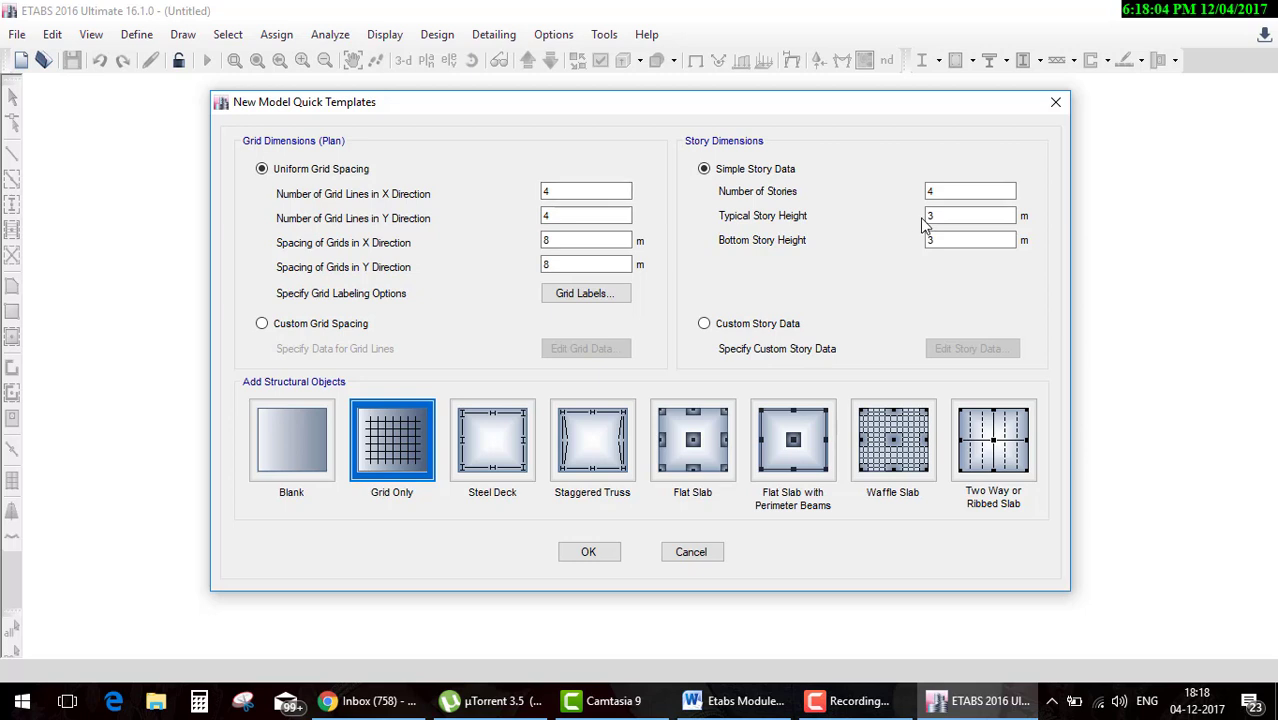
left_click(596, 553)
left_click(598, 553)
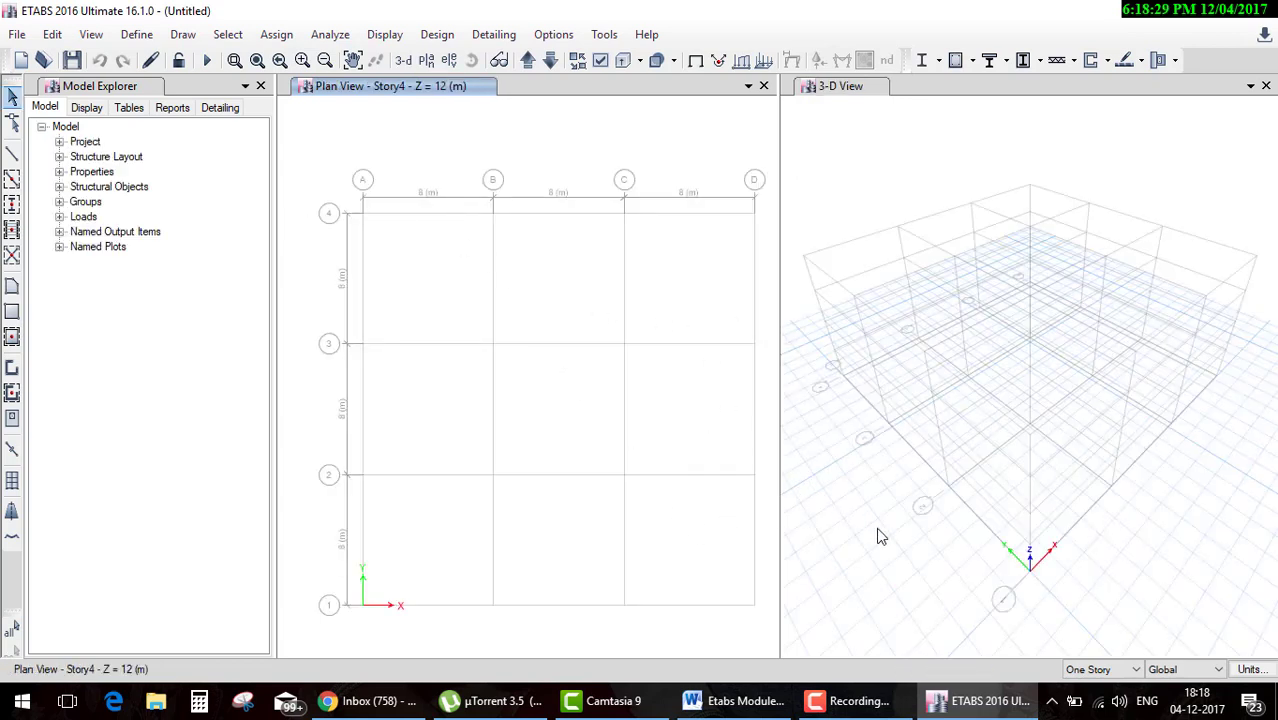
Set drawing to All Stories and quick-draw beams along every grid line
left_click(1068, 669)
left_click(1088, 697)
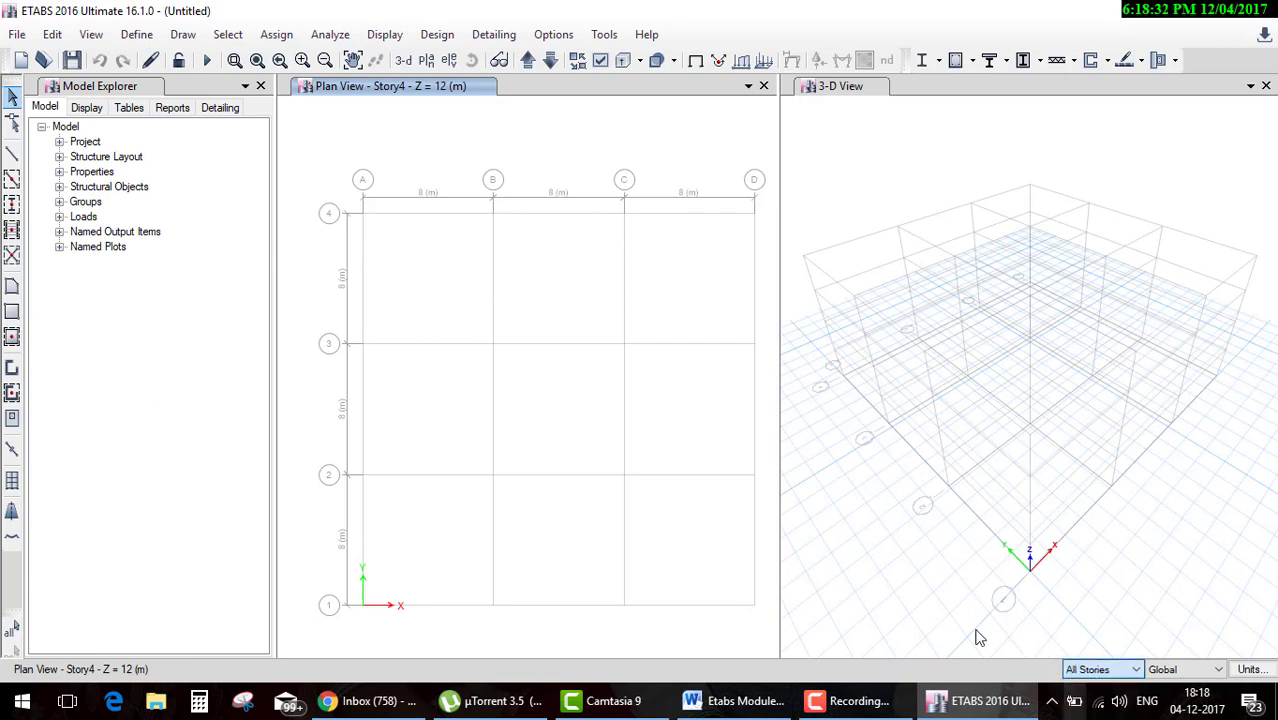
left_click(12, 178)
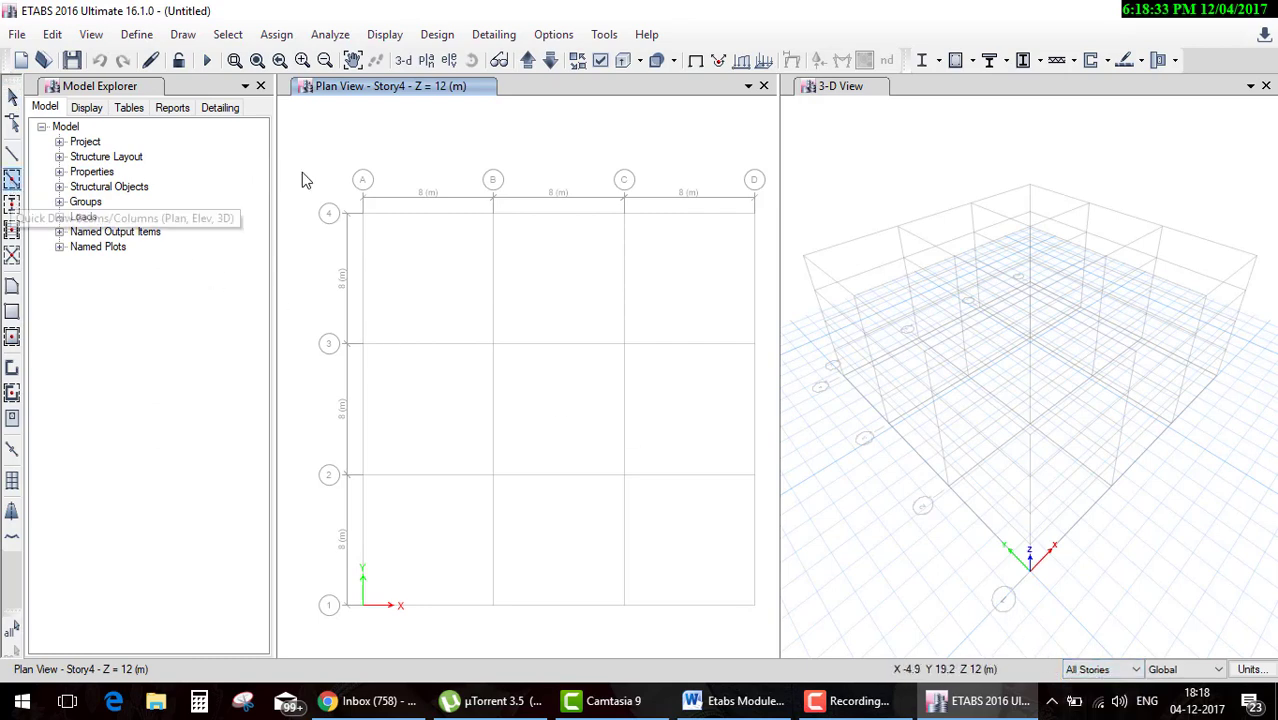
mouse_move(299, 160)
left_mouse_down()
mouse_move(710, 470)
mouse_move(803, 636)
left_mouse_up()
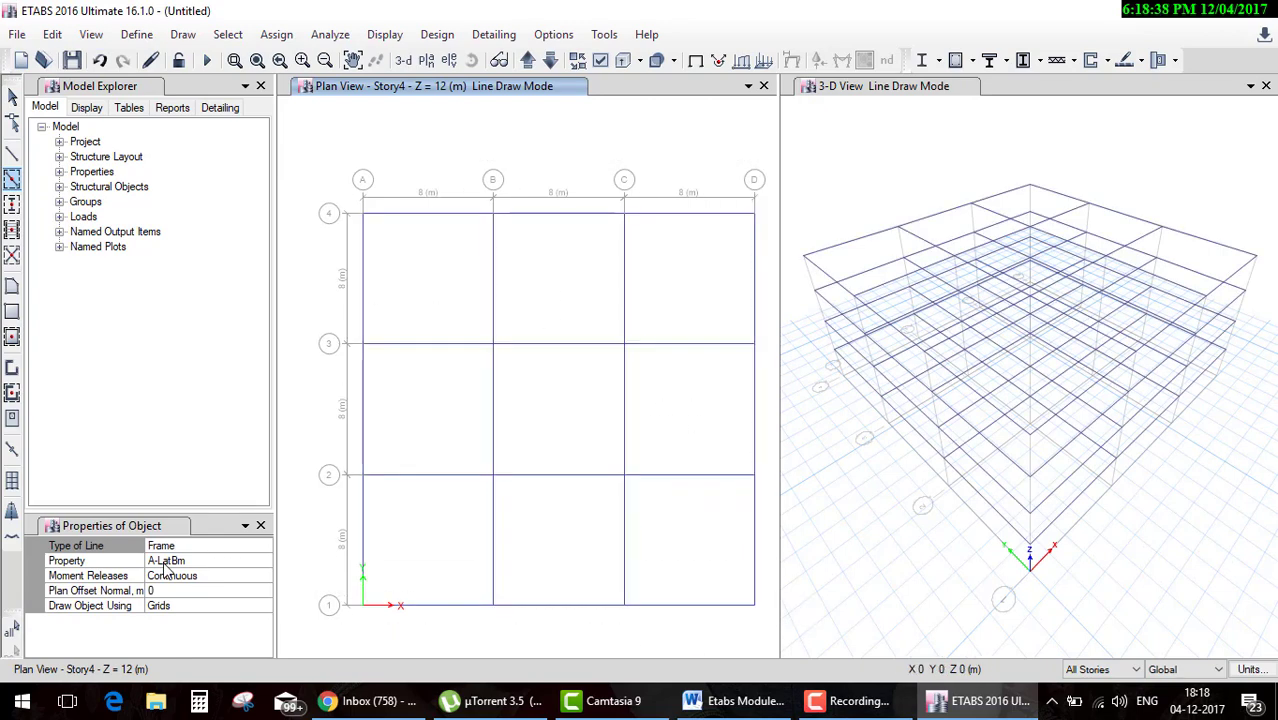
Quick-draw columns at every grid intersection, then exit drawing mode
left_click(166, 566)
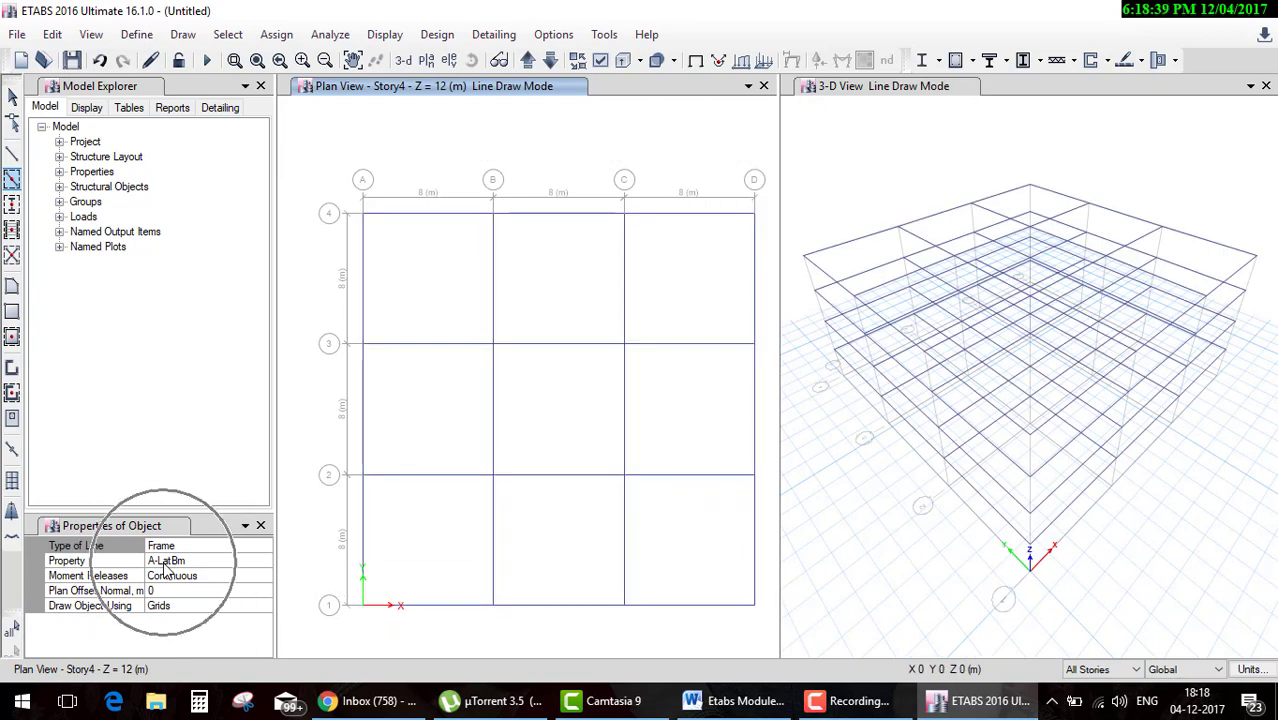
left_click(12, 204)
left_click_drag(326, 176, 776, 650)
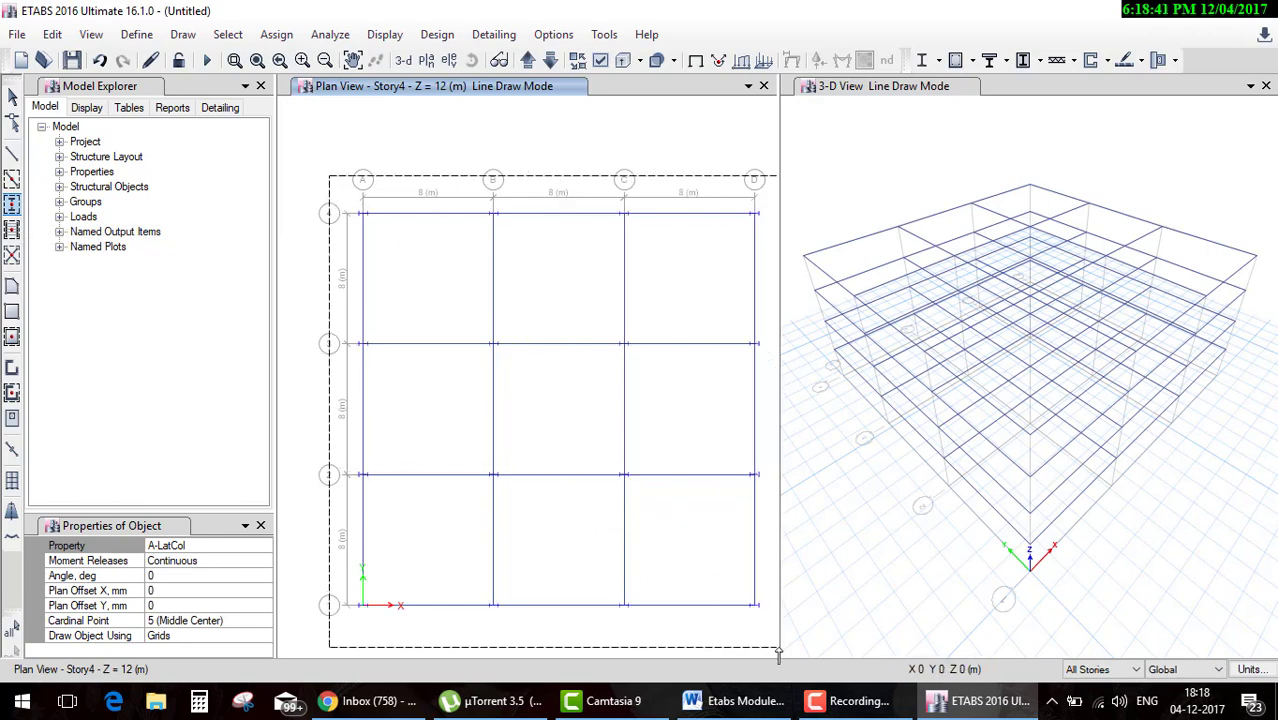
key("Escape")
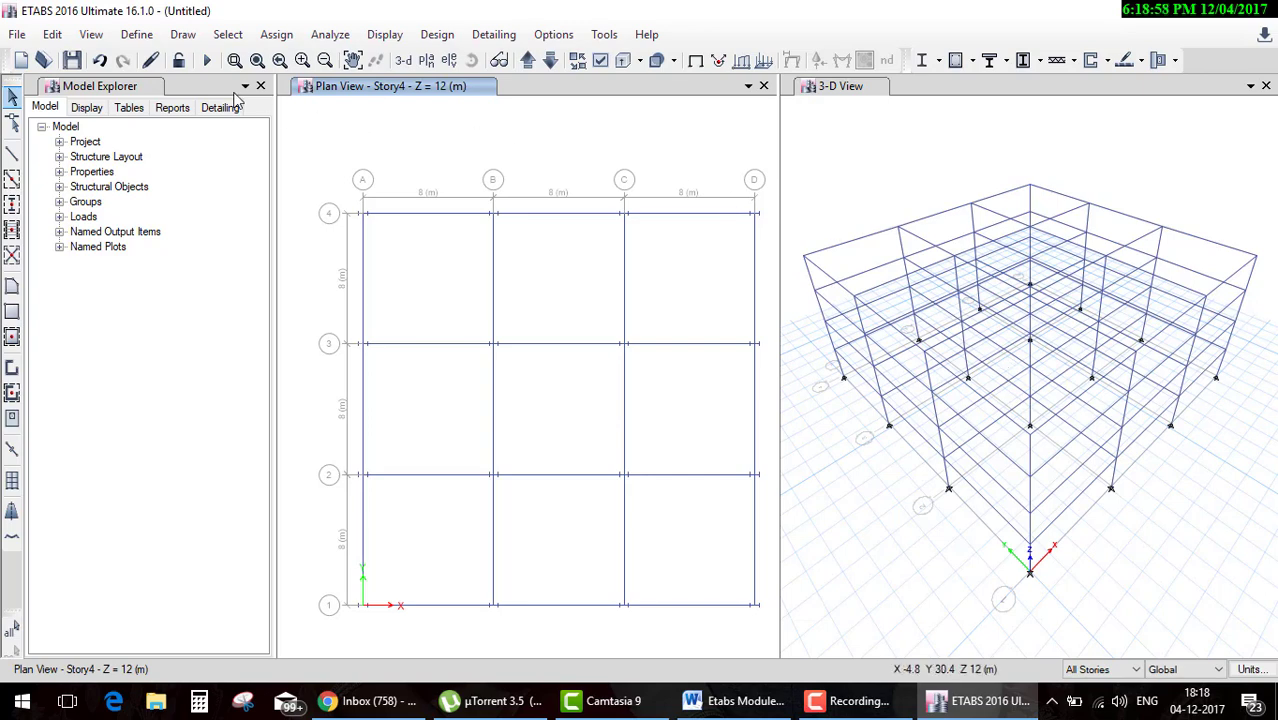
Show the Story Data table via Edit Stories and Grid Systems, Modify/Show Story Data
left_click(52, 36)
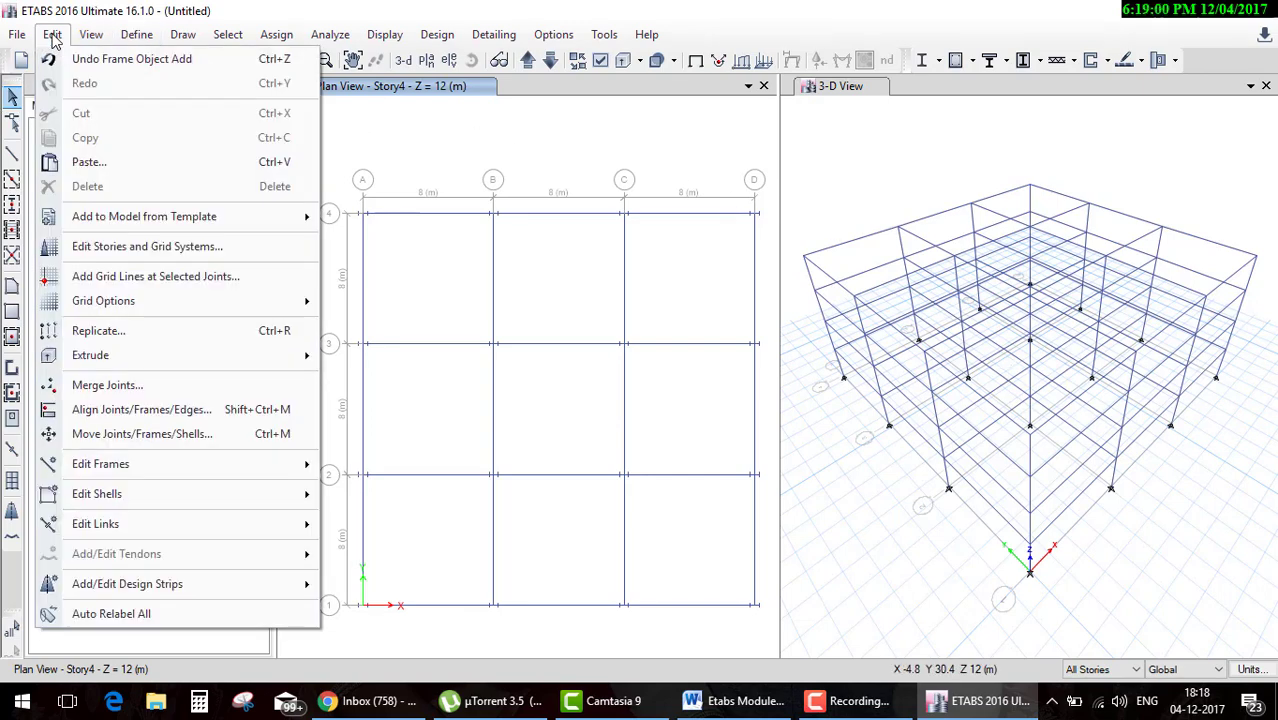
left_click(184, 258)
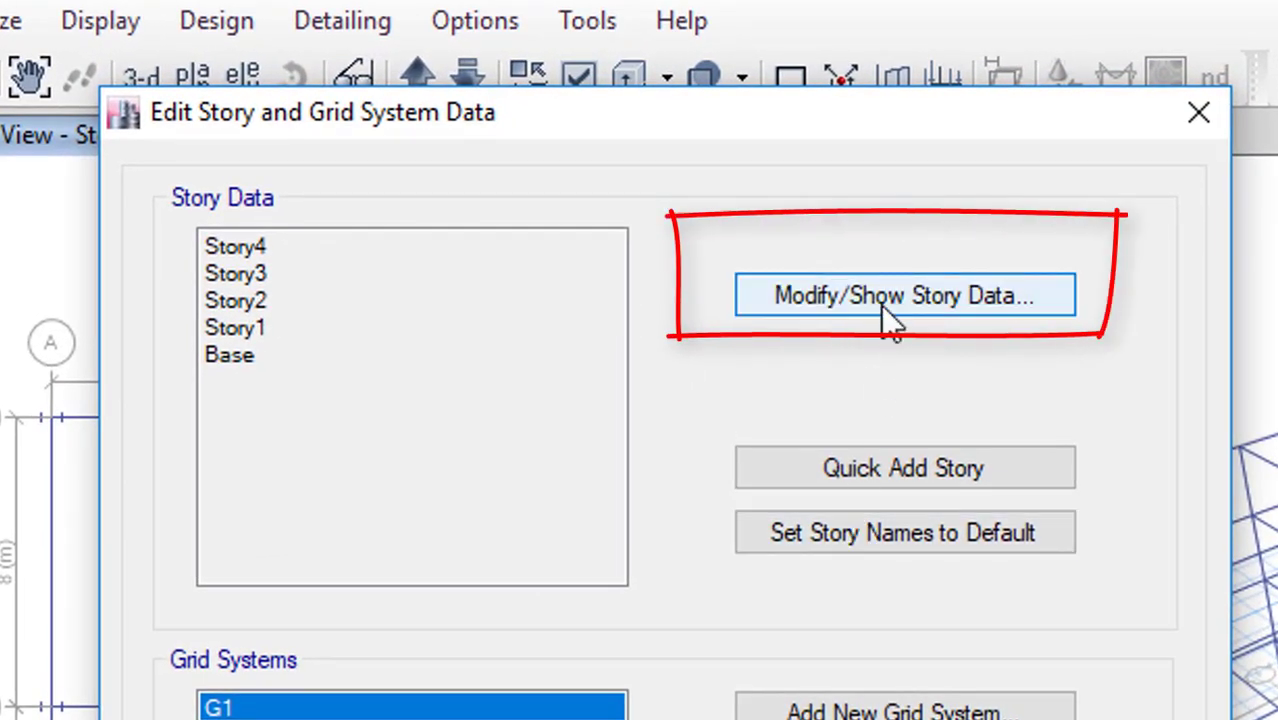
left_click(881, 305)
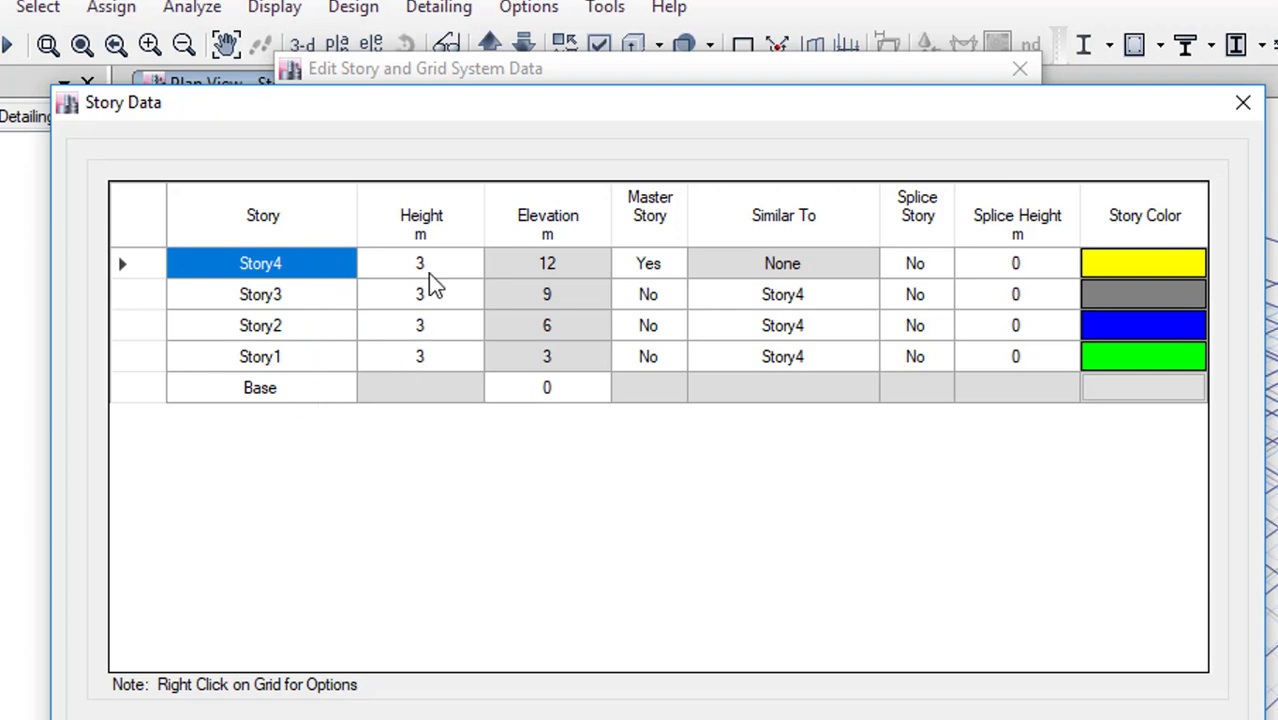
Enter 2.9 m as Story1's height, giving elevations 2.9, 5.9, 8.9 and 11.9 m
left_click(420, 357)
type("2.9")
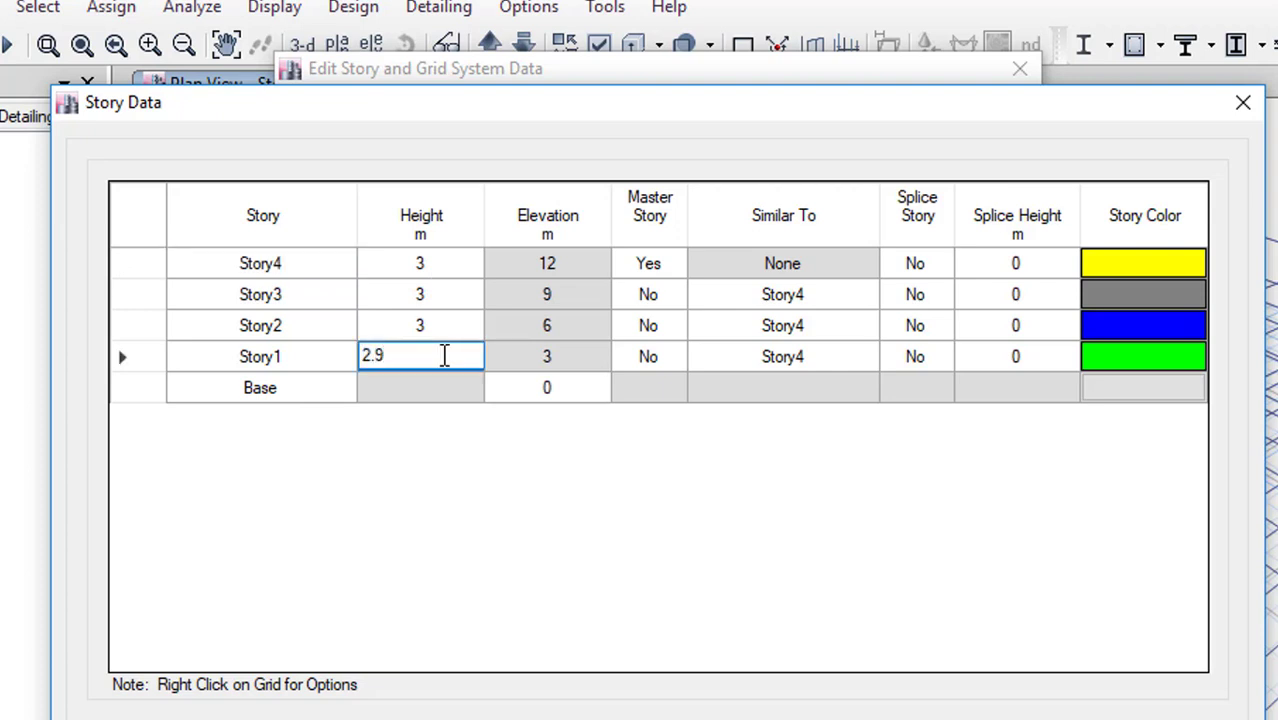
left_click(466, 296)
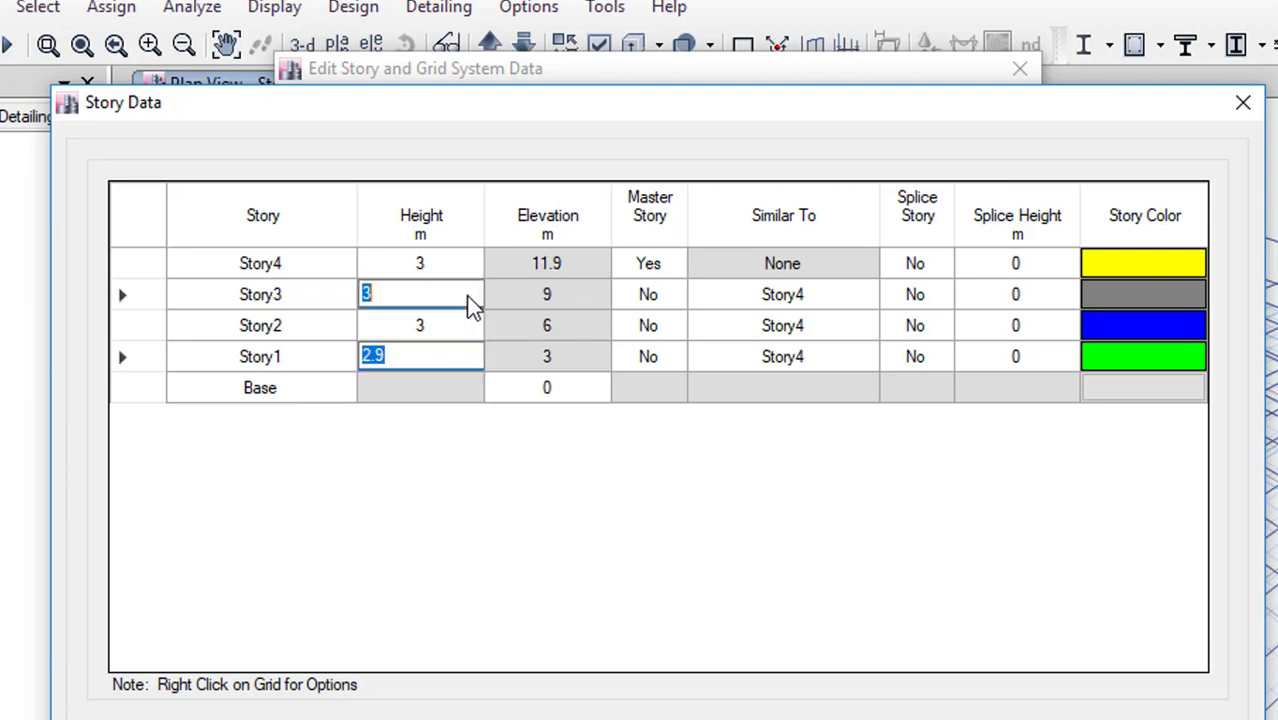
left_click(440, 357)
left_click(448, 391)
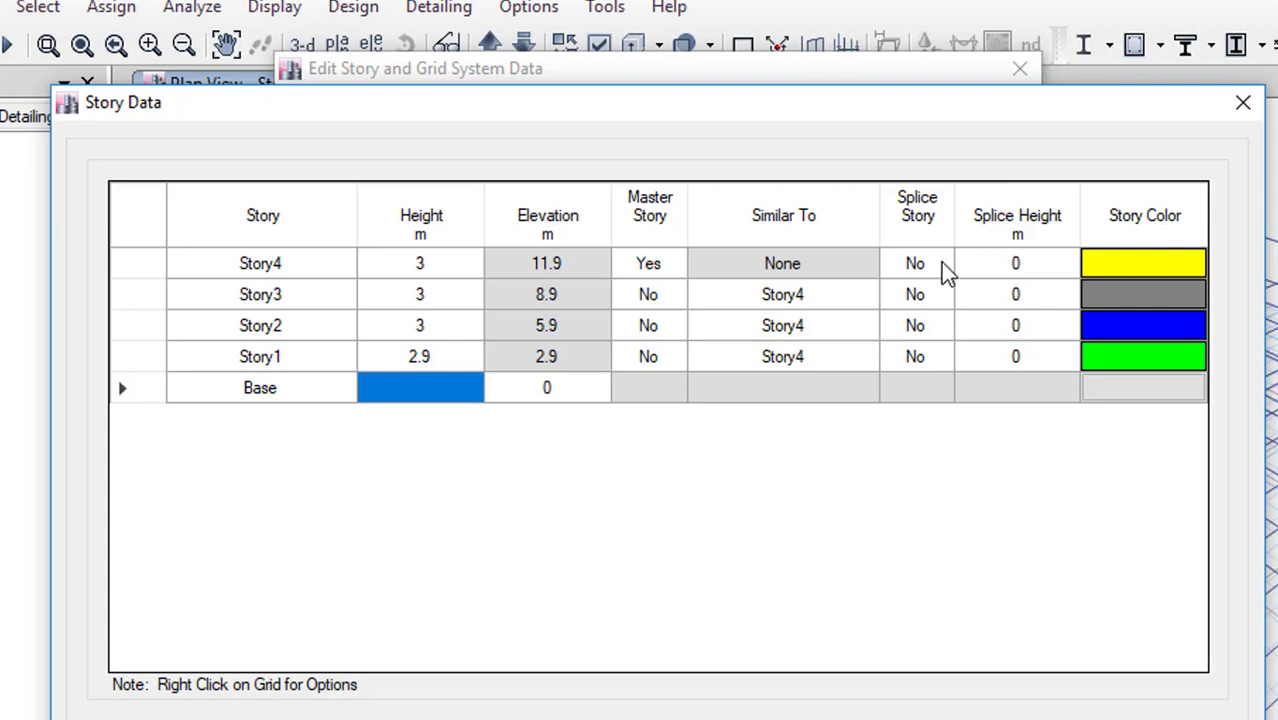
left_click(913, 265)
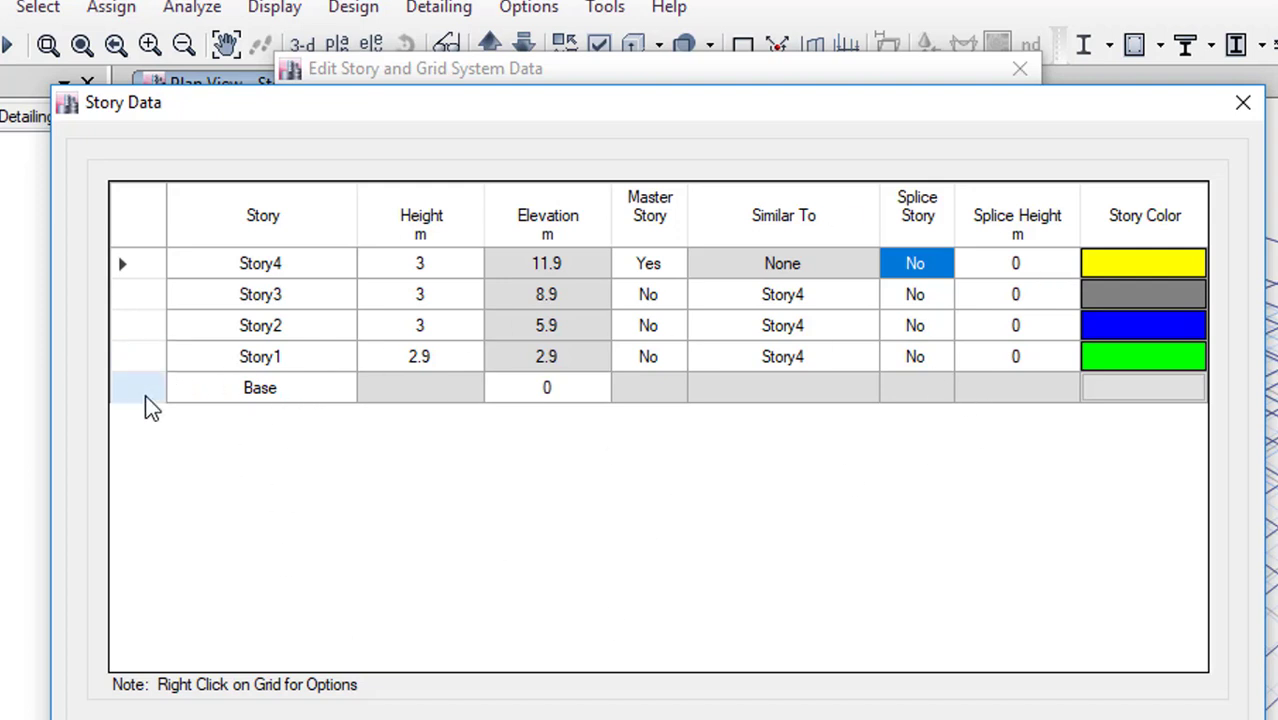
Add one 3 m story above Story4, keeping existing story heights
right_click(148, 264)
mouse_move(300, 352)
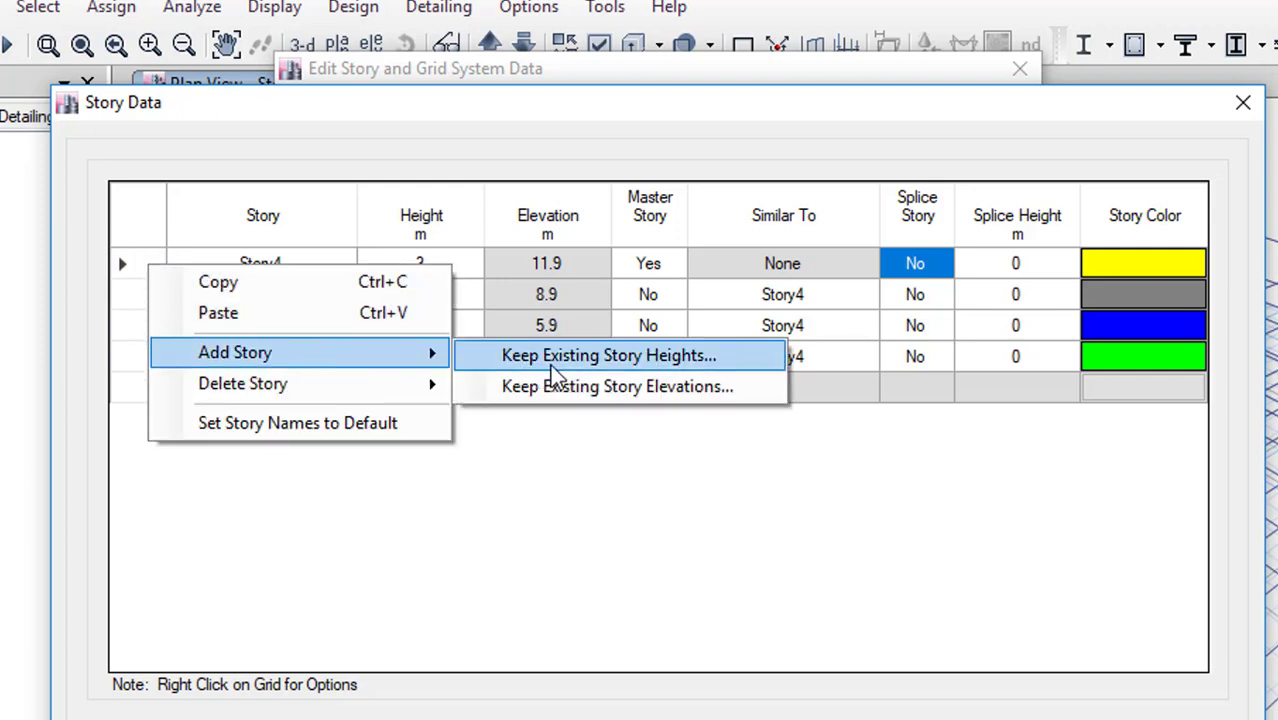
left_click(626, 366)
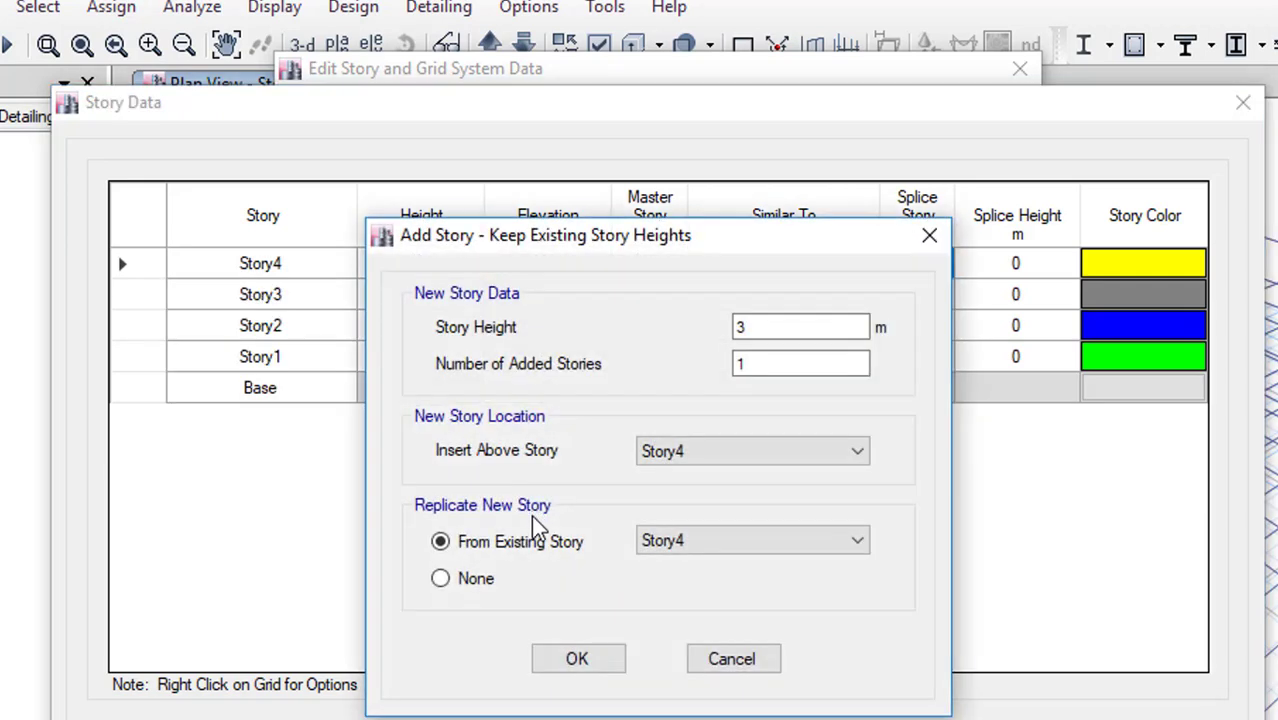
left_click(576, 659)
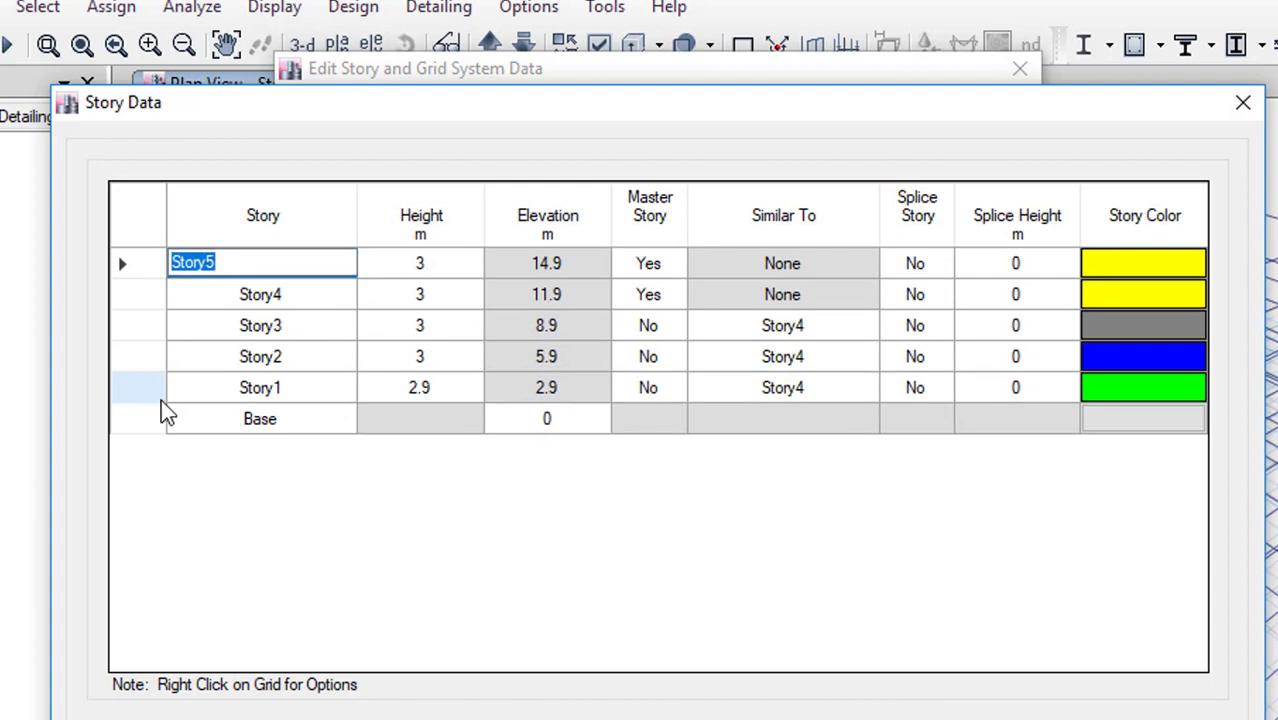
left_click(160, 394)
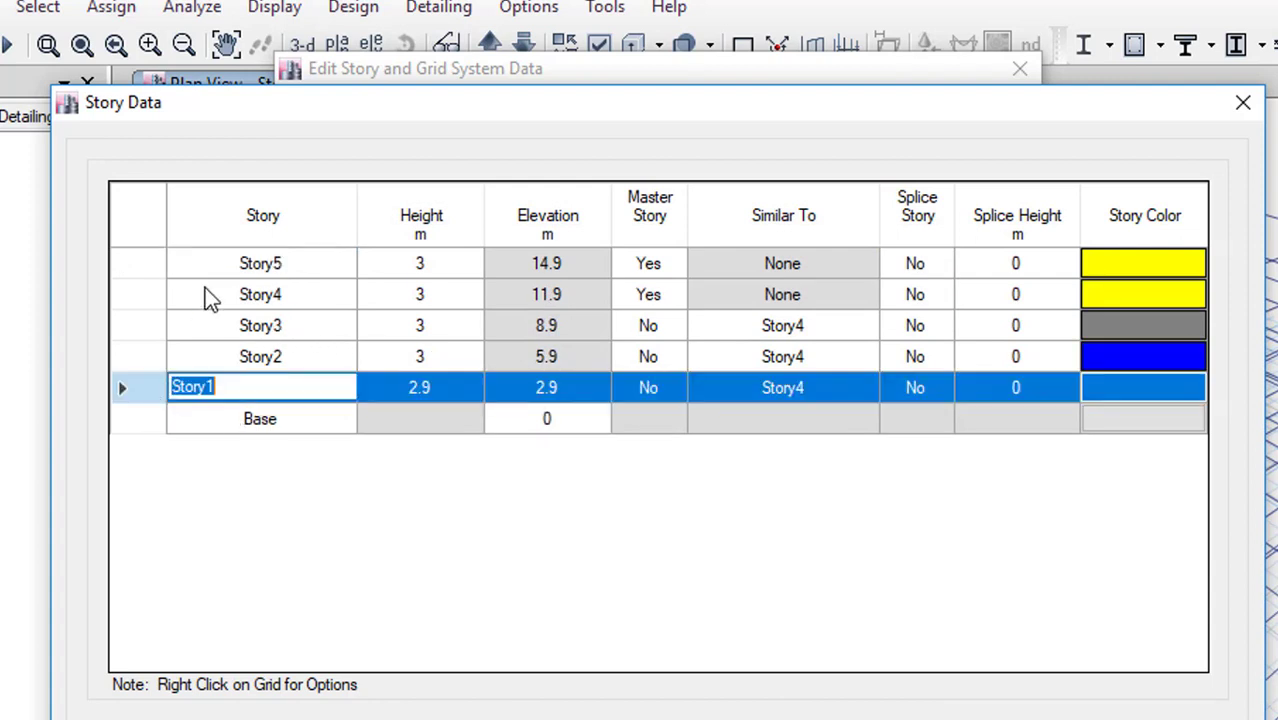
Dismiss the story table options menu and close the Story Data table
right_click(134, 263)
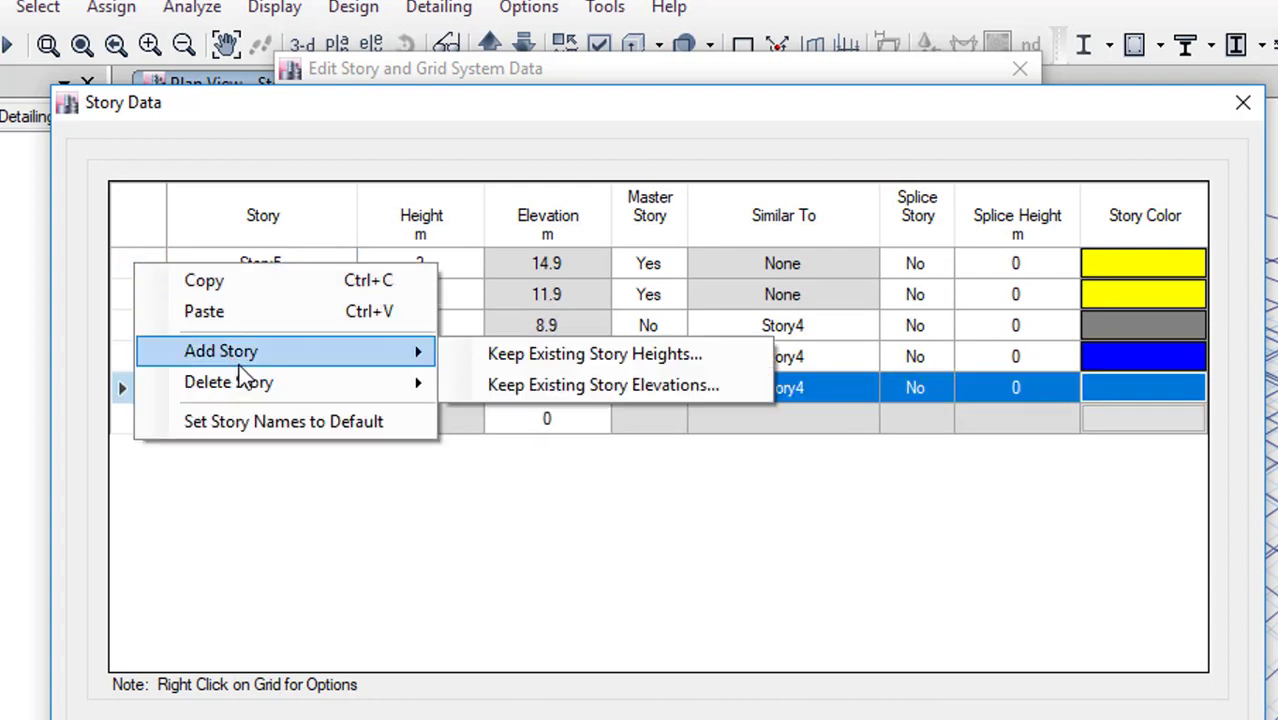
left_click(399, 525)
key("Escape")
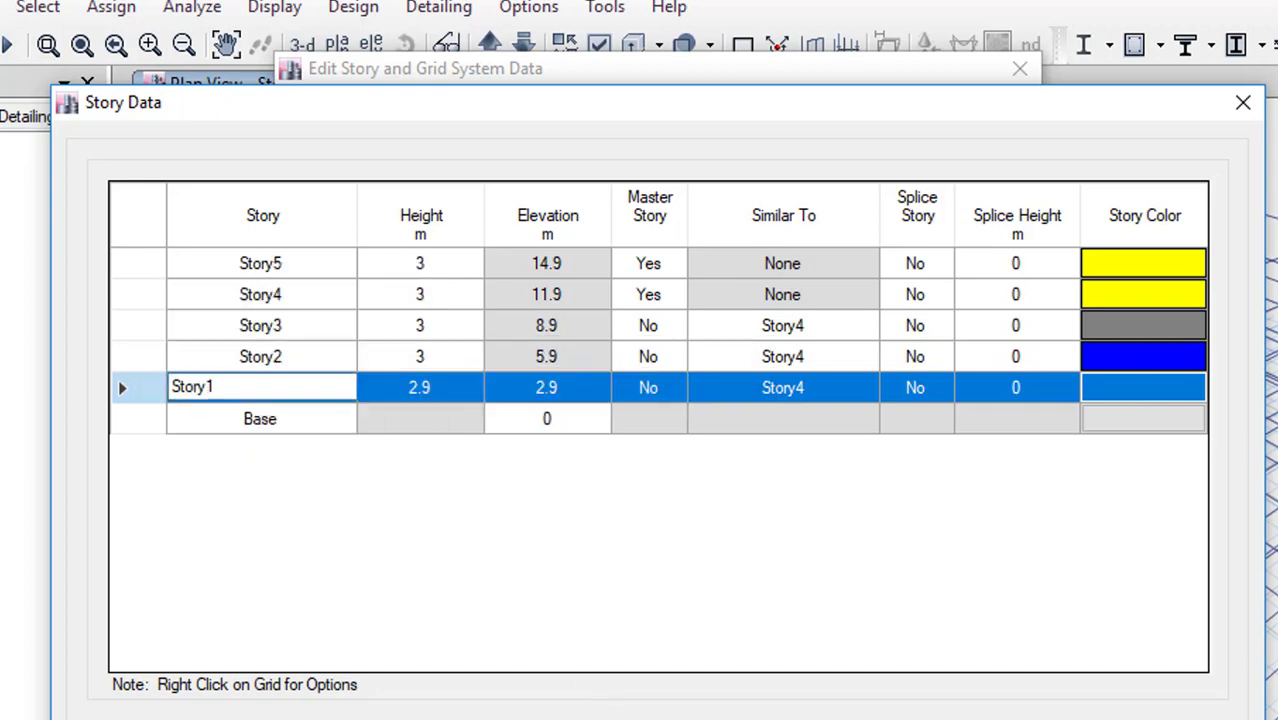
key("Escape")
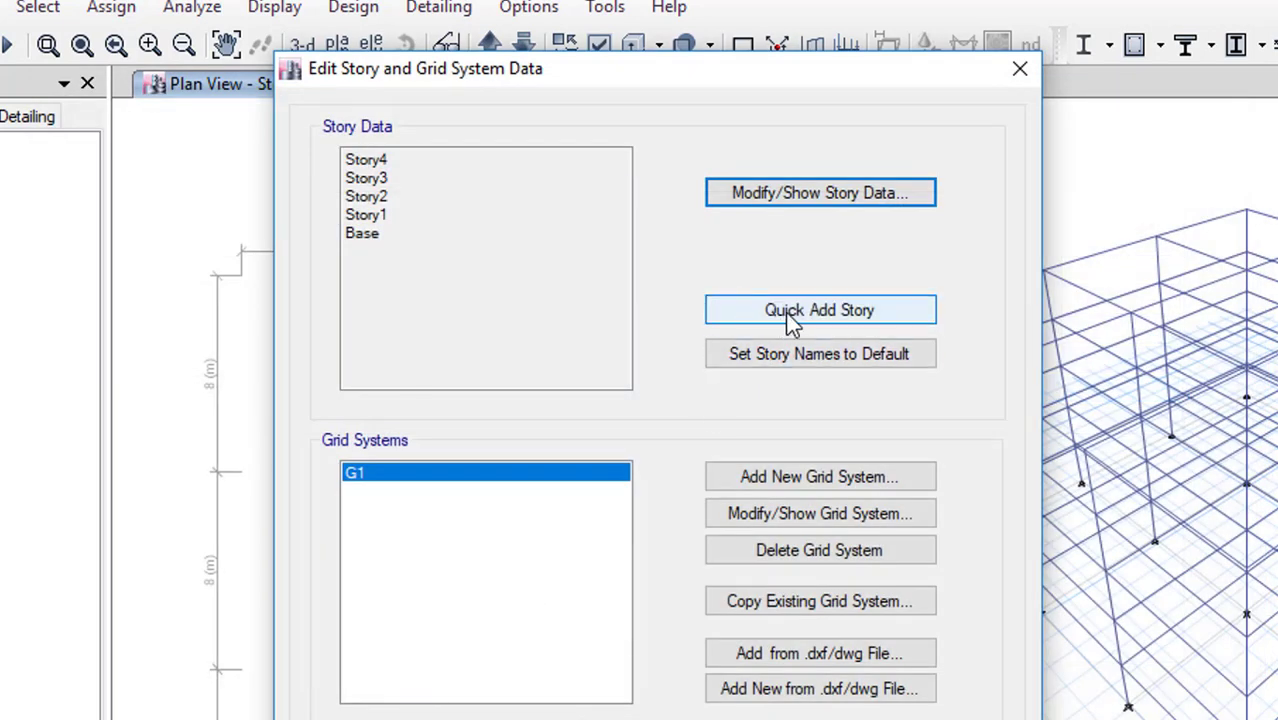
Quick-add stories on top to reach Story8 and reset story names to default
left_click(793, 315)
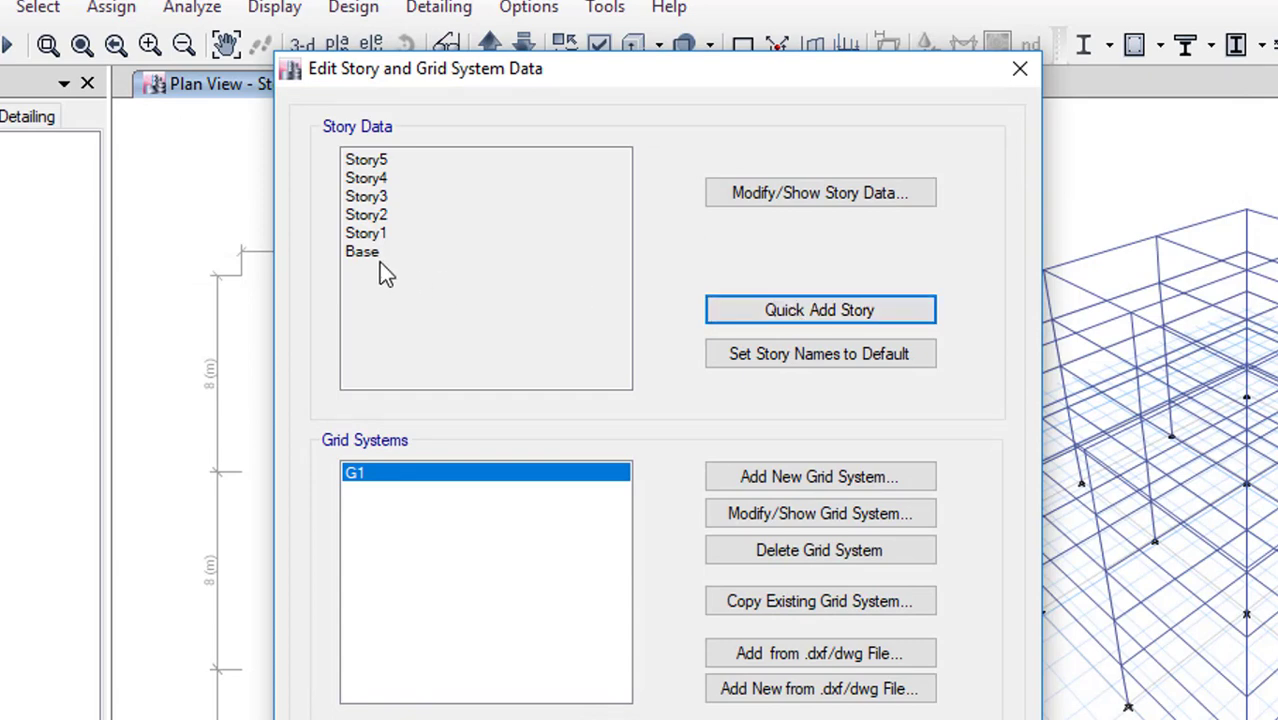
left_click(763, 320)
left_click(763, 320)
left_click(763, 320)
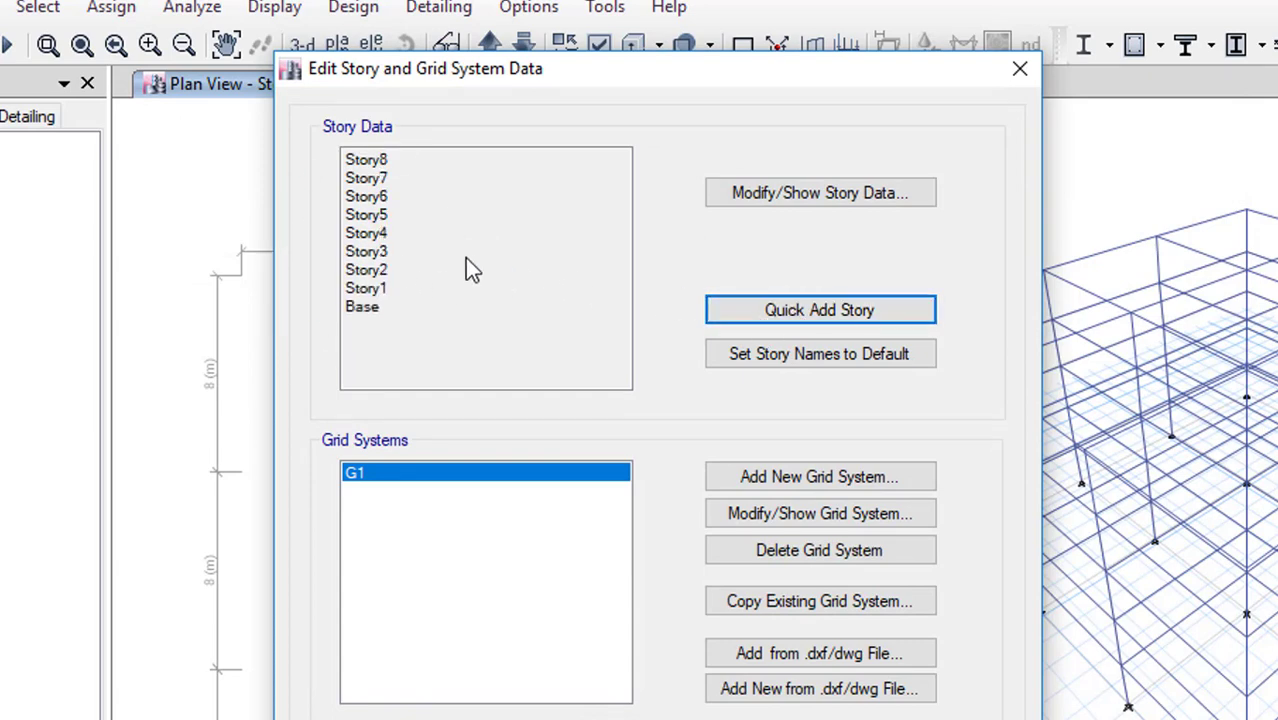
left_click(757, 344)
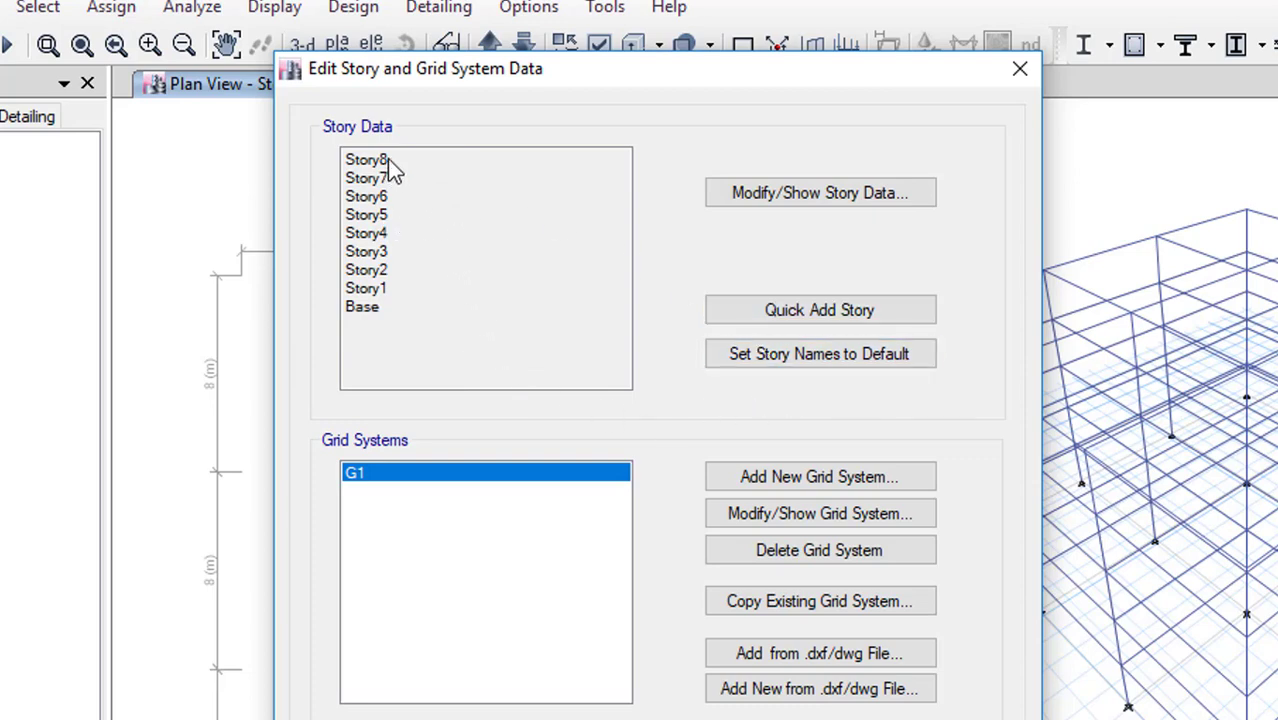
left_click(801, 357)
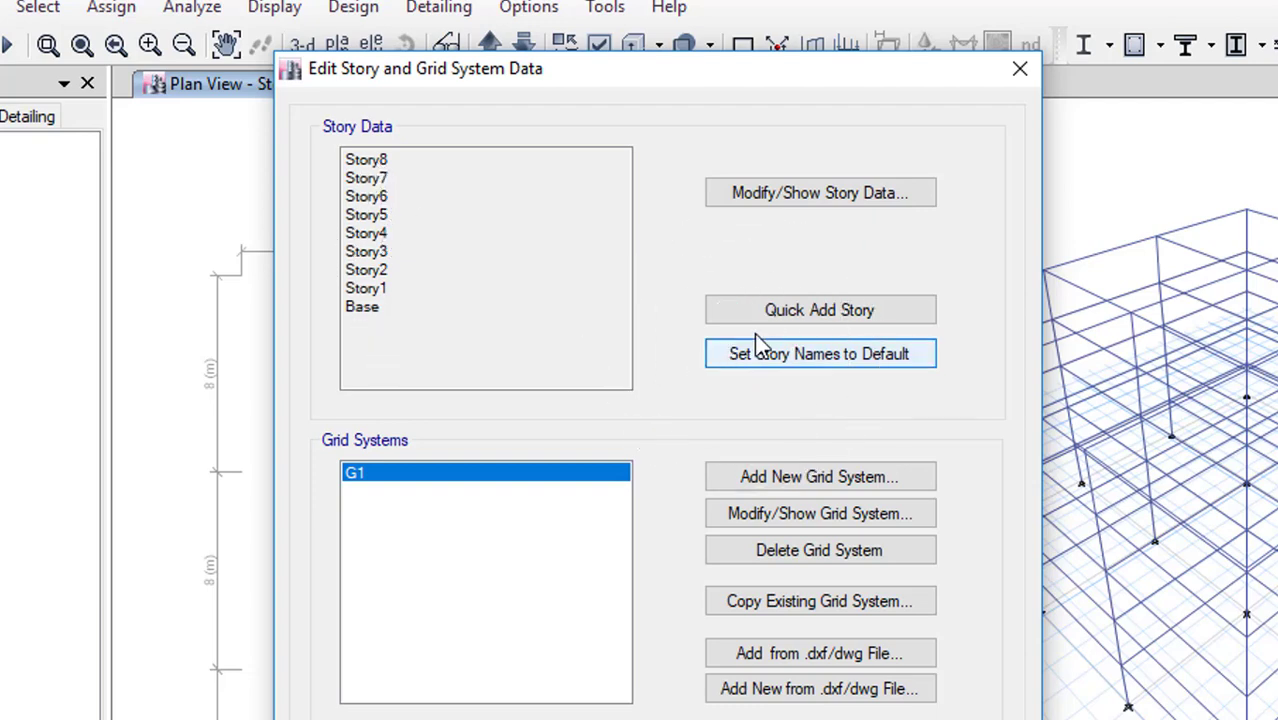
Change the Story8 name to 'upprer' in the story table and keep the change
left_click(826, 198)
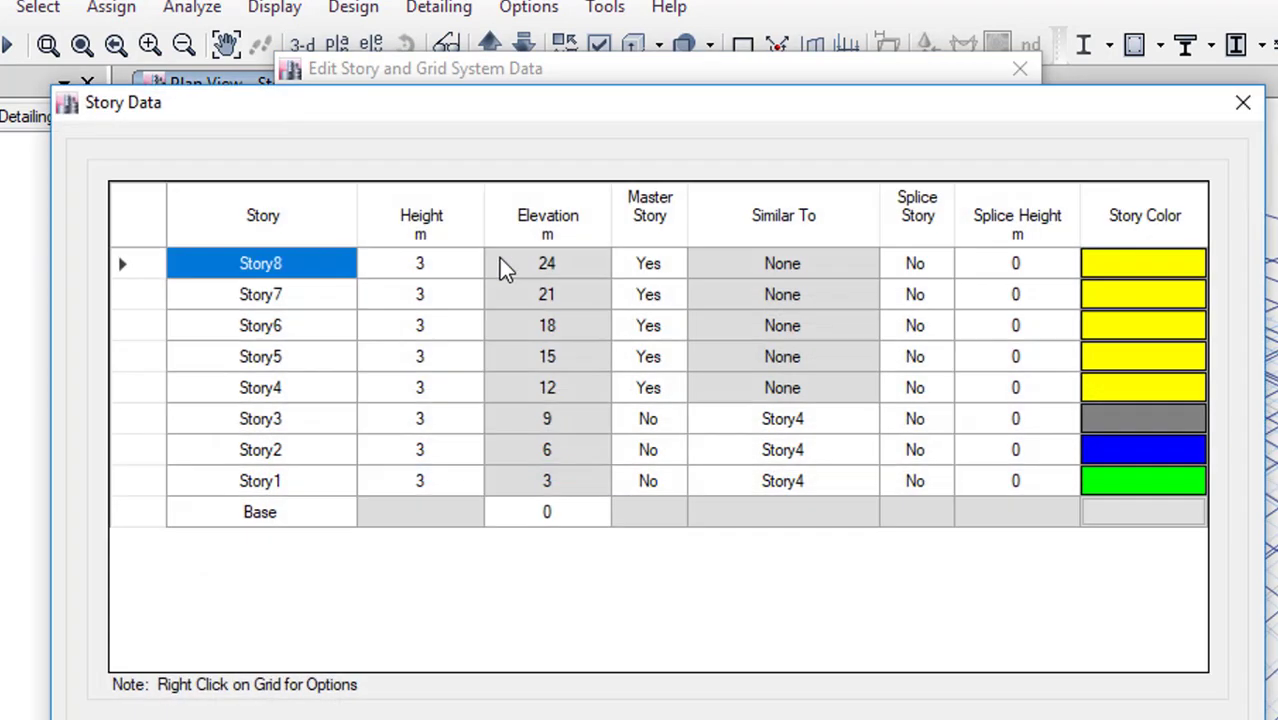
double_click(284, 262)
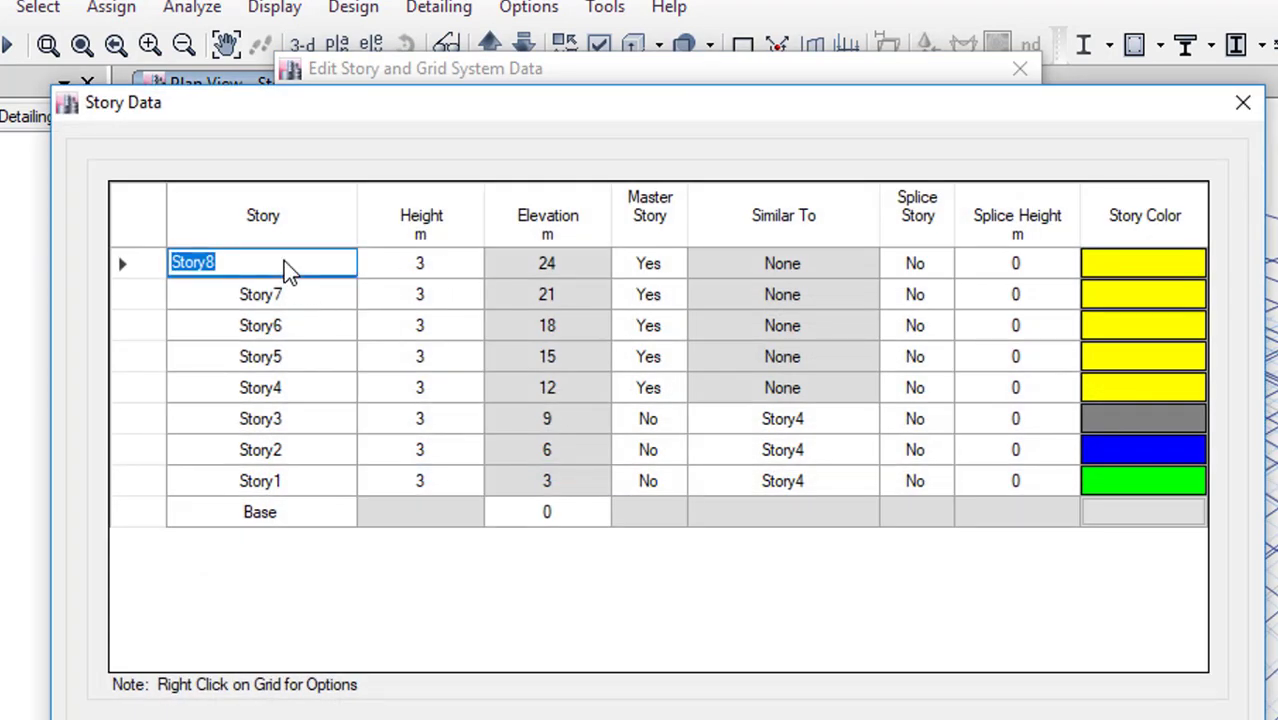
type("upprer")
left_click(145, 294)
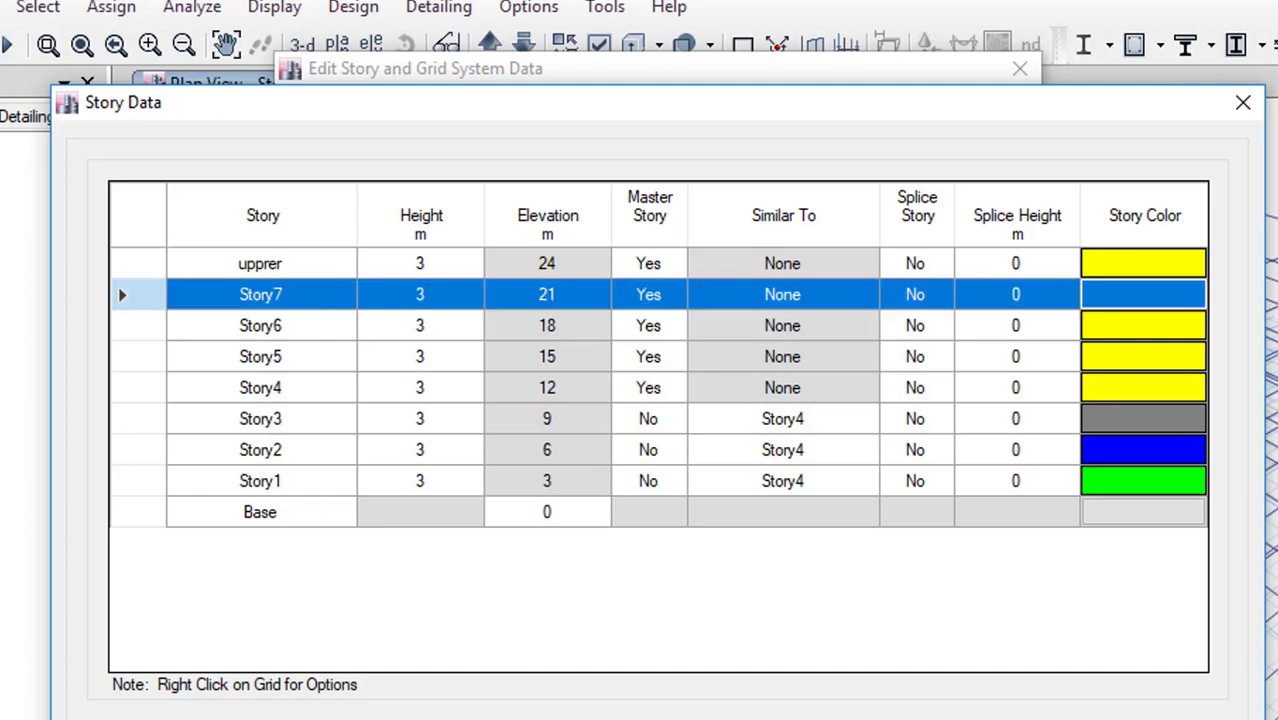
key("Return")
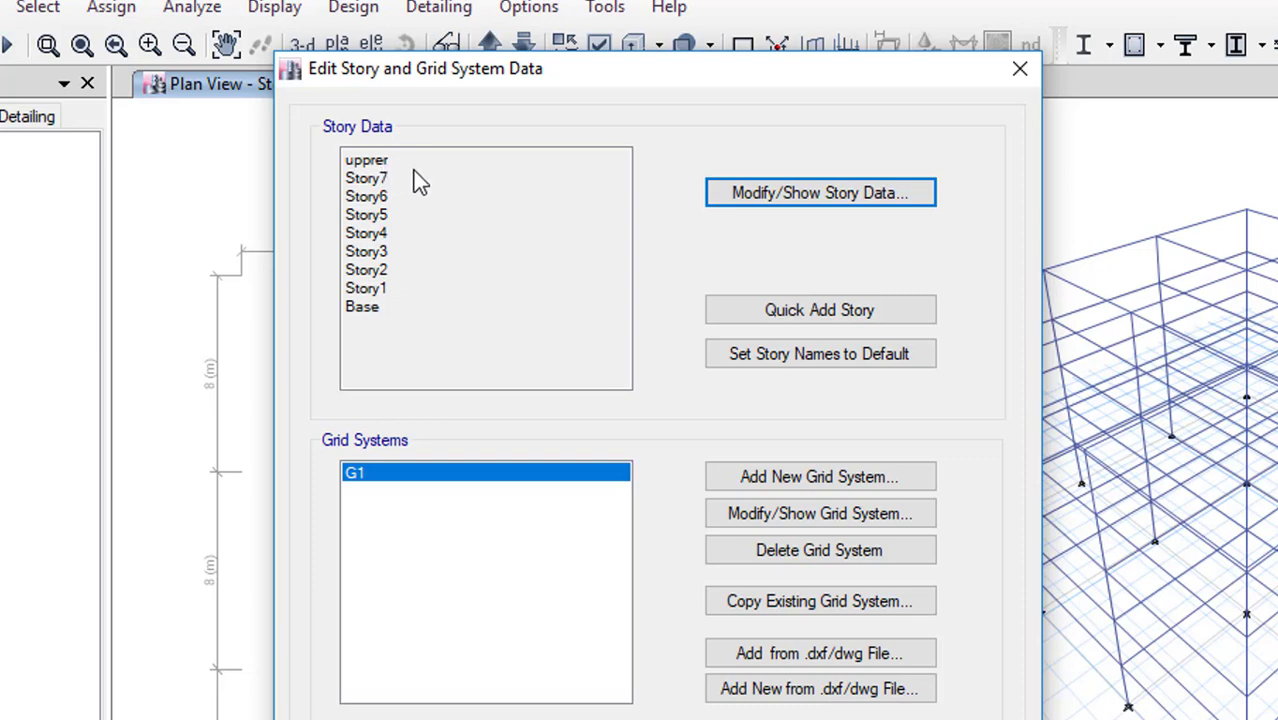
Reset story names to default, then begin adding a new grid system G2
left_click(759, 356)
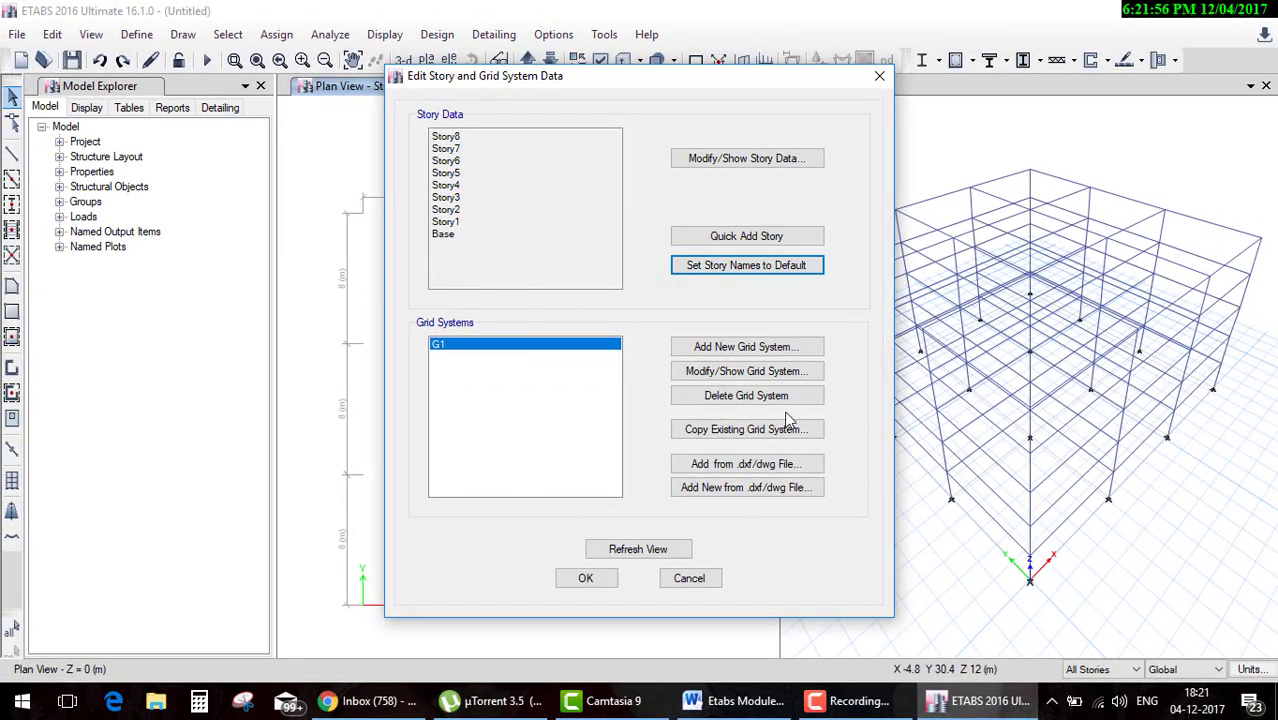
left_click(783, 347)
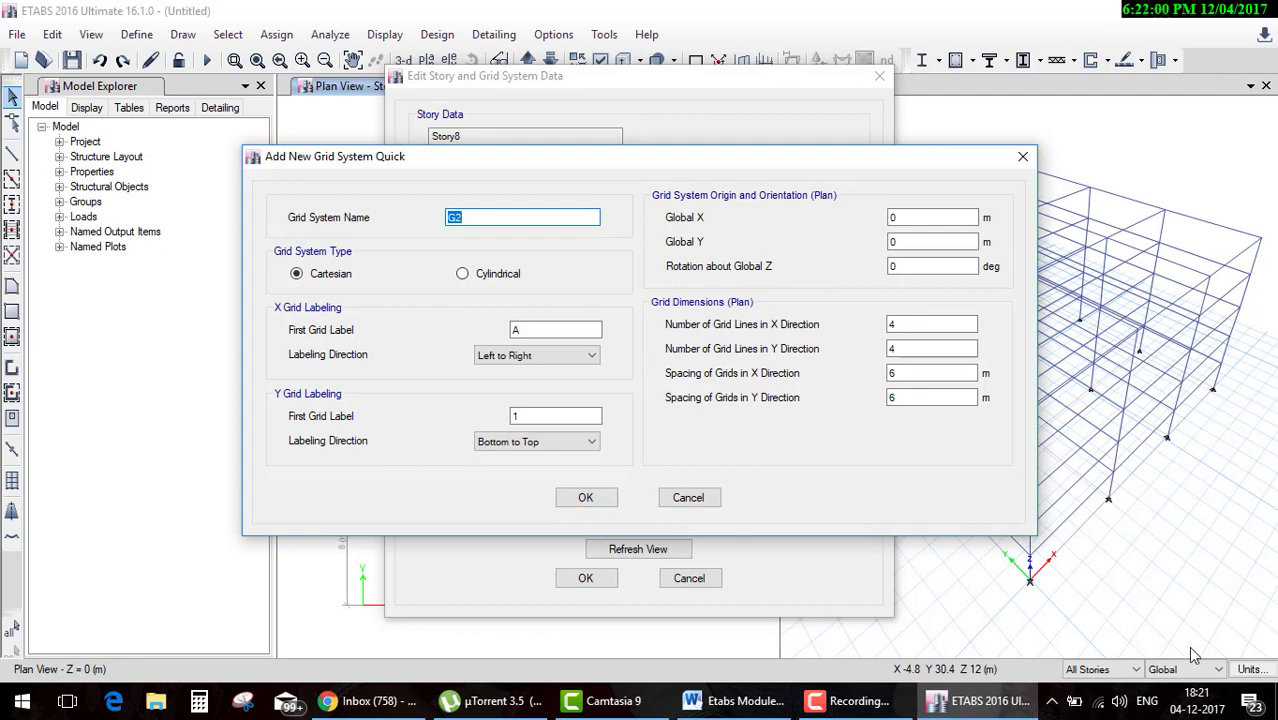
Cancel the new grid system and change grid system G1's grid colour from grey to pink
left_click(1218, 672)
left_click(688, 497)
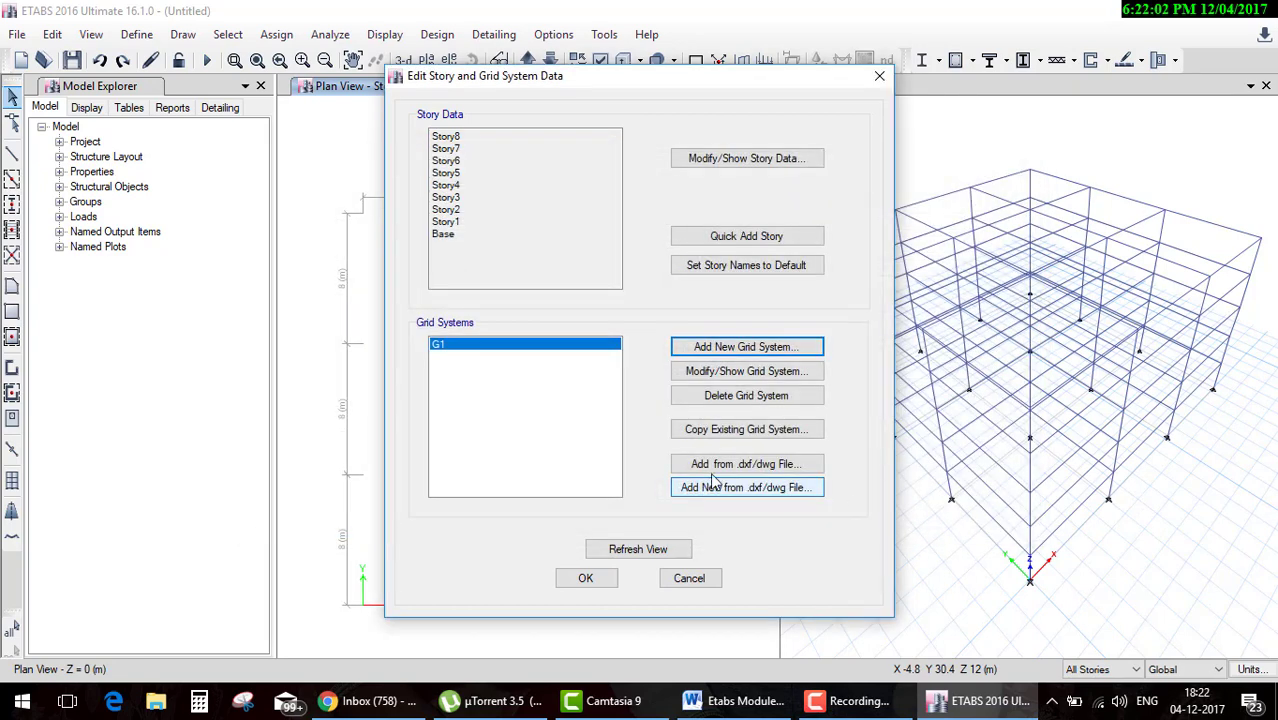
left_click(753, 373)
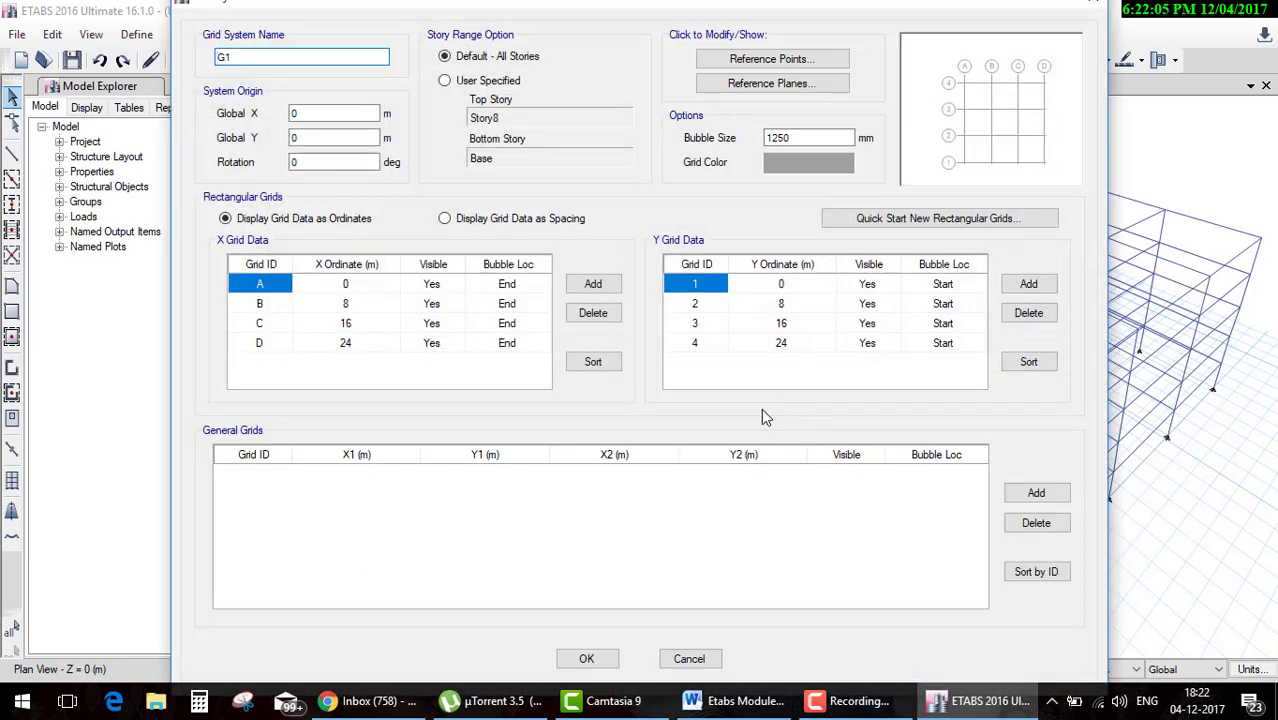
double_click(845, 138)
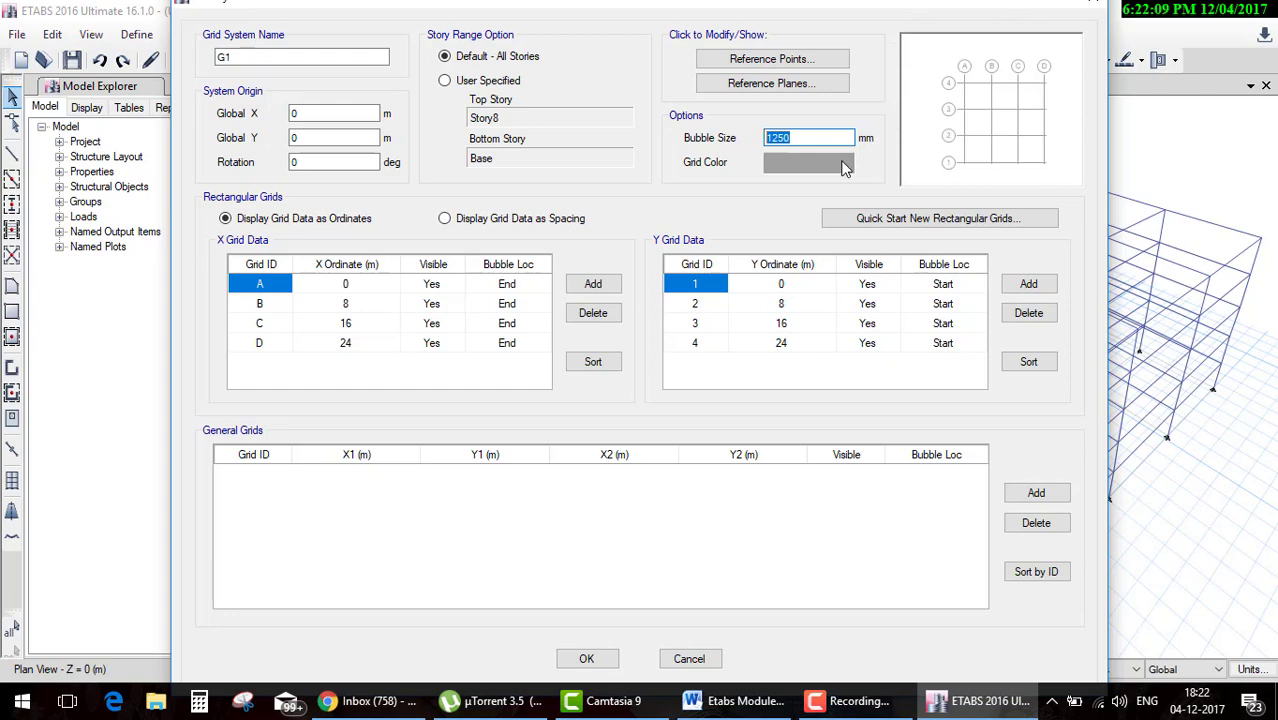
left_click(842, 165)
left_click(799, 188)
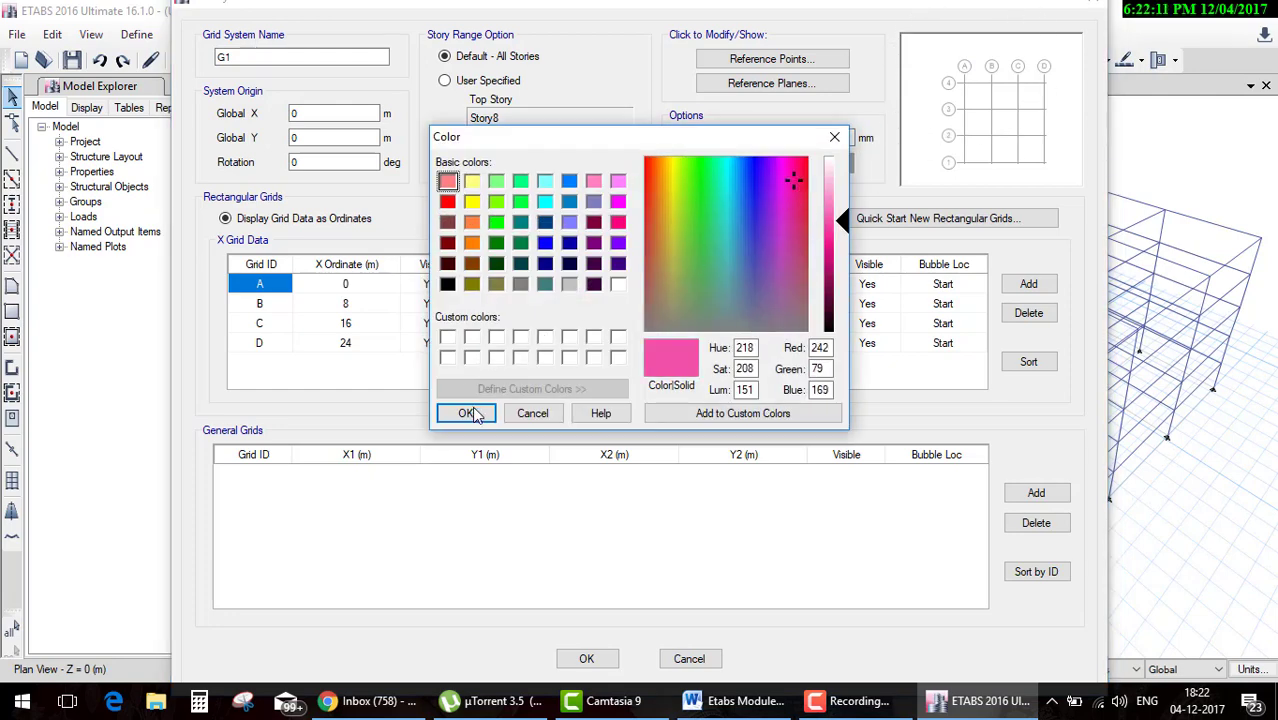
left_click(465, 413)
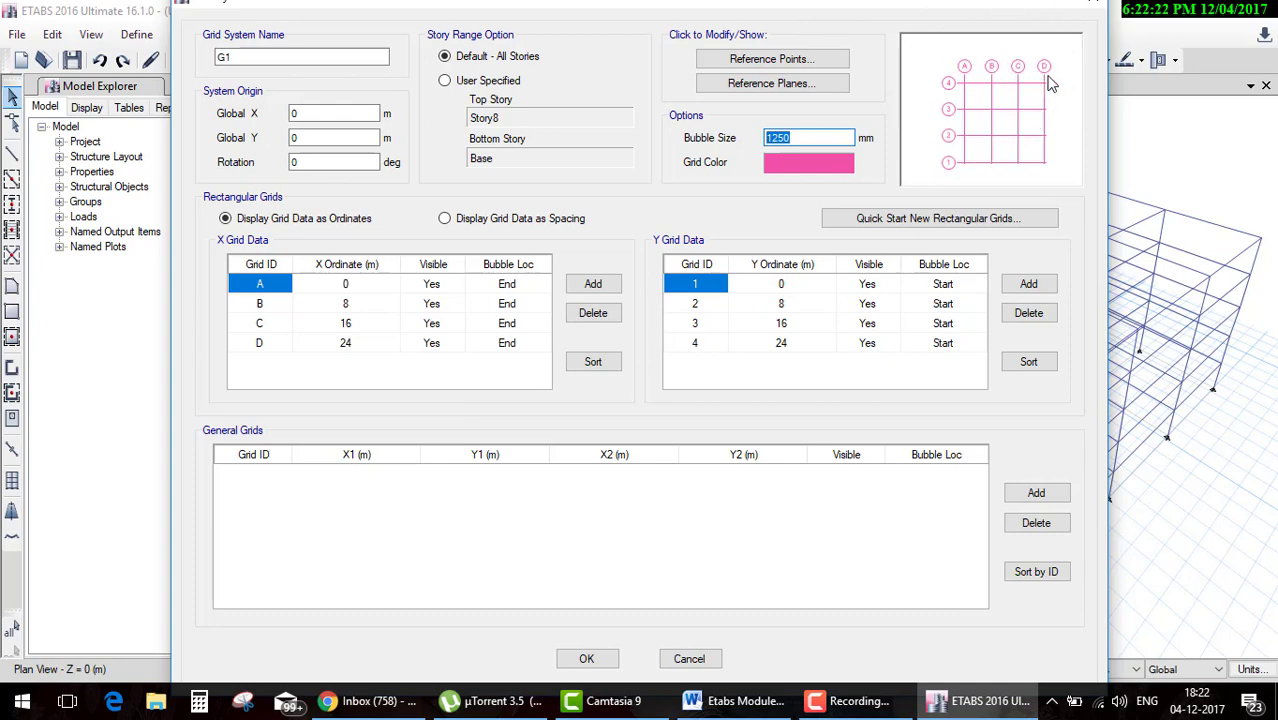
Add X grid line E at 28 m and Y grid line 5 at 29 m to G1
left_click(593, 284)
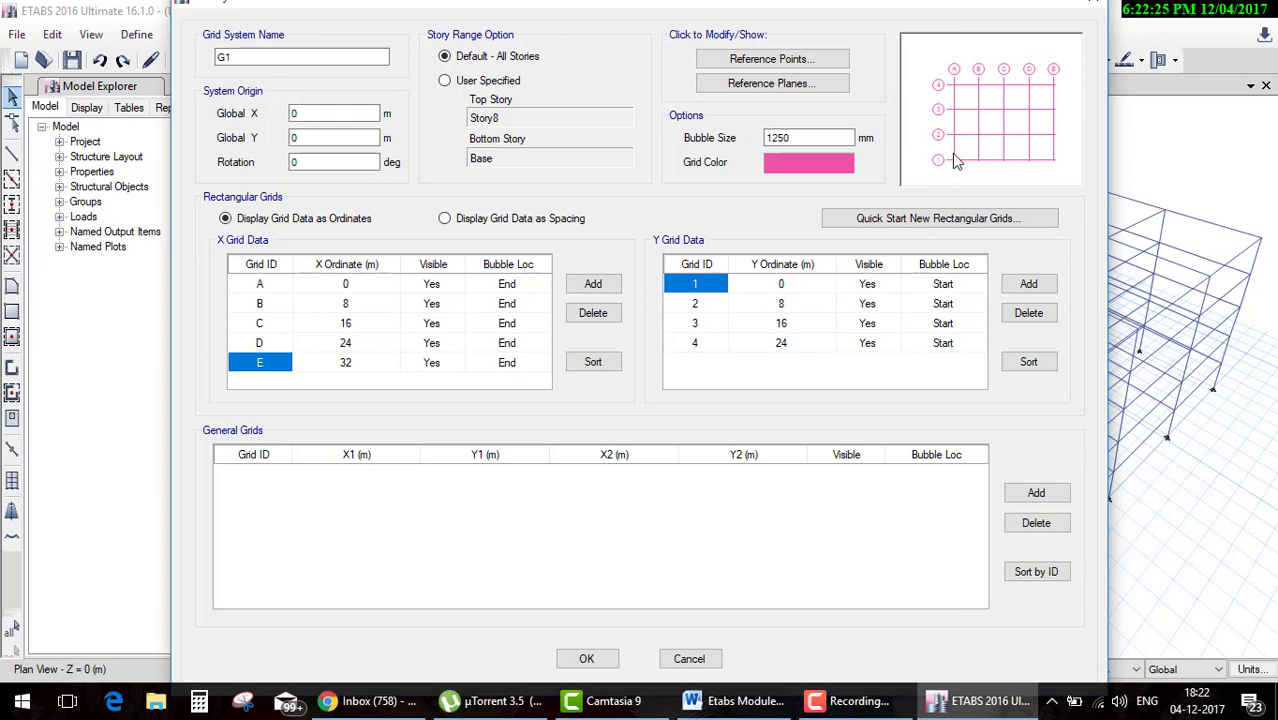
left_click(1028, 284)
left_click_drag(340, 305, 355, 371)
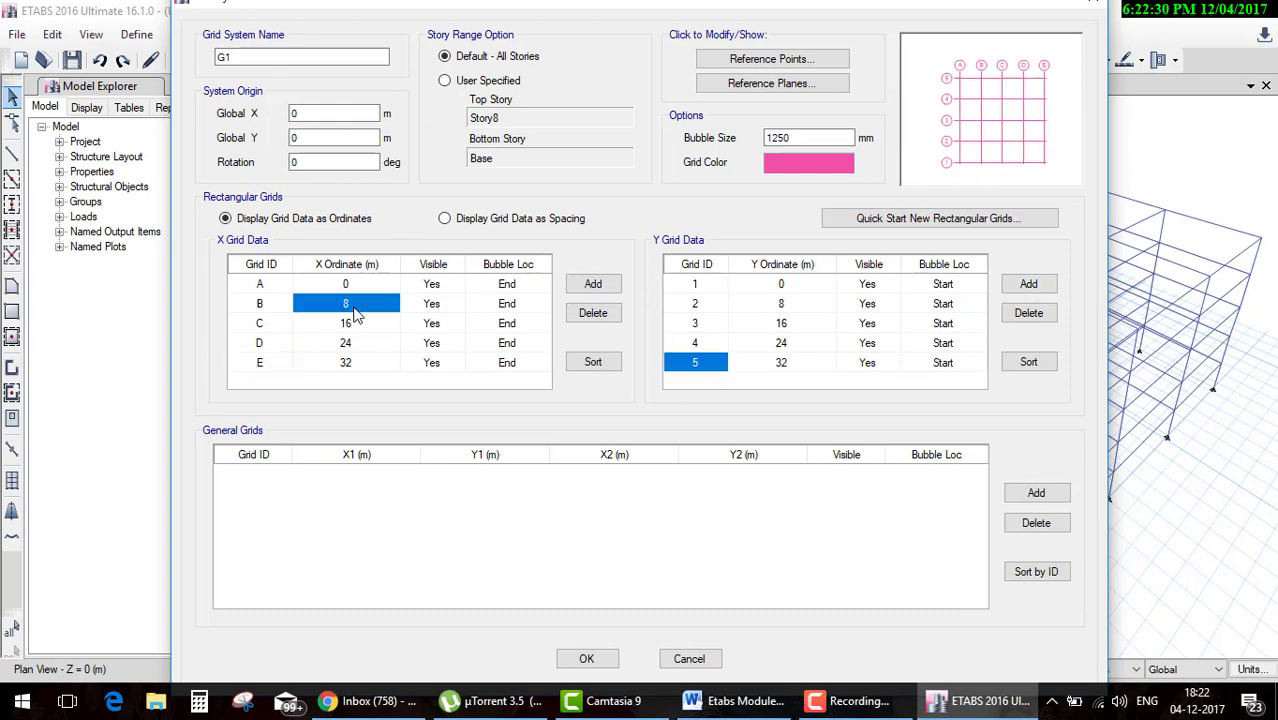
left_click(797, 325)
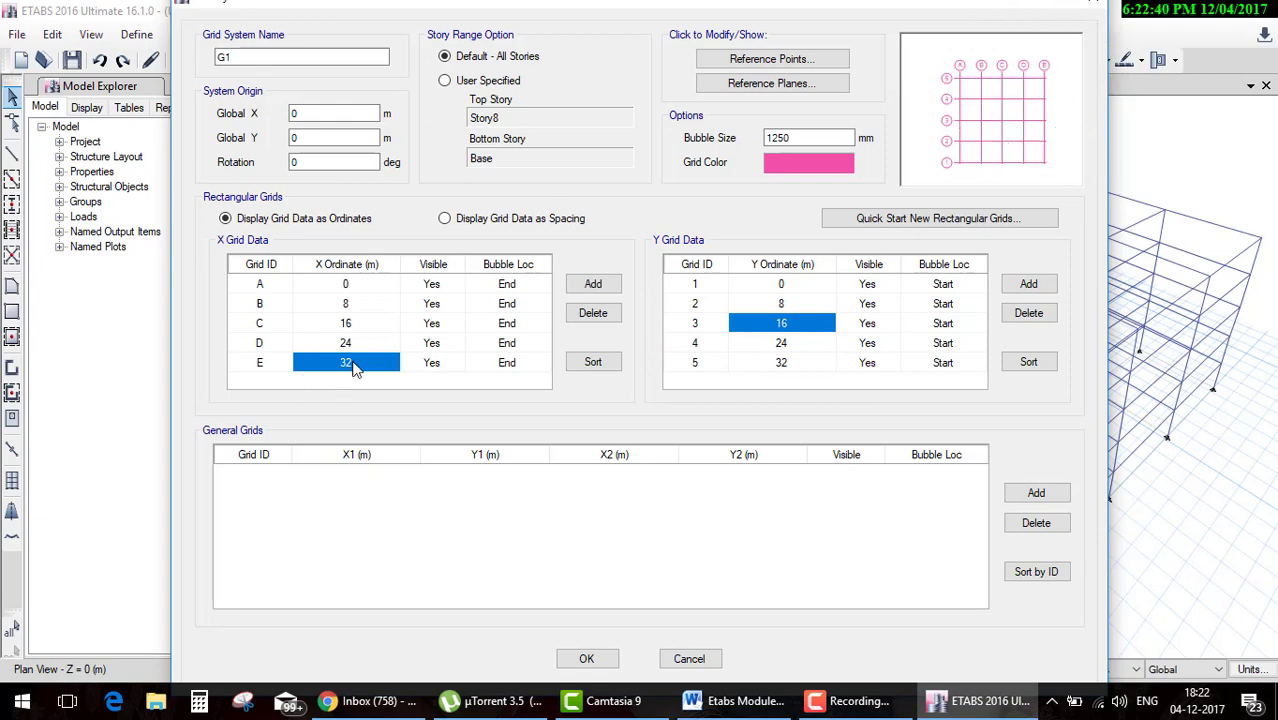
double_click(352, 368)
type("28")
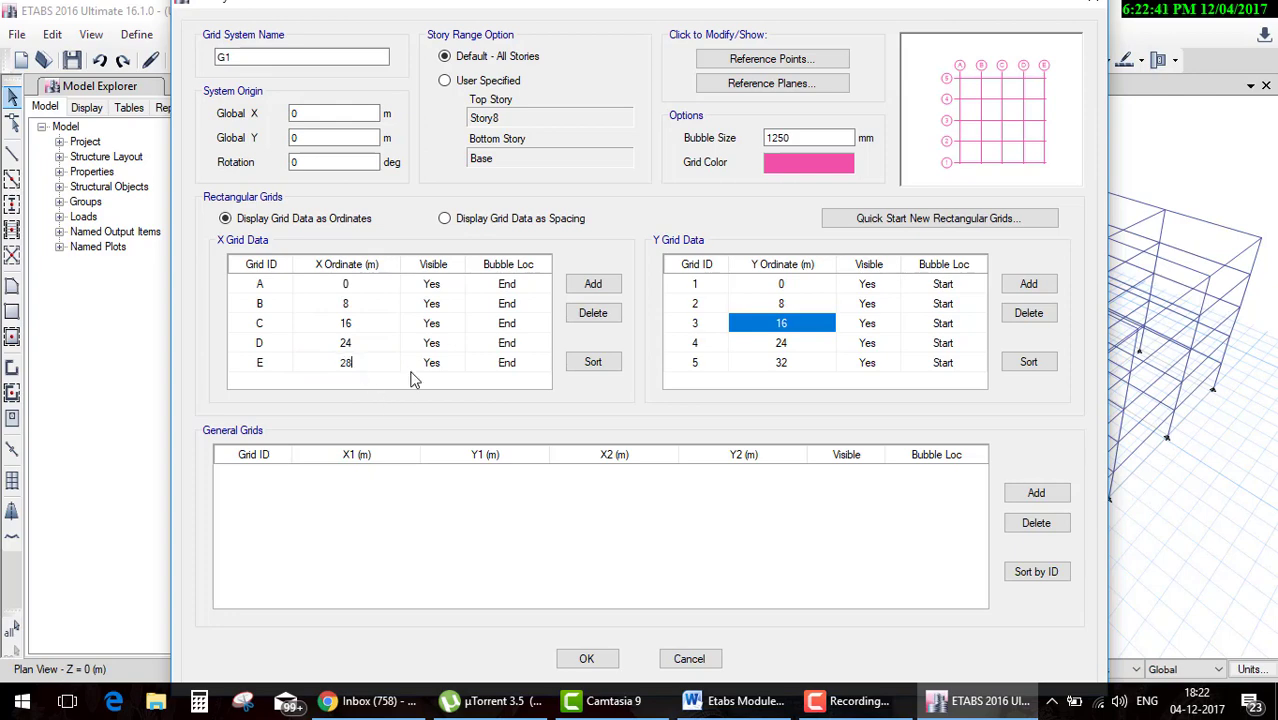
key("Tab")
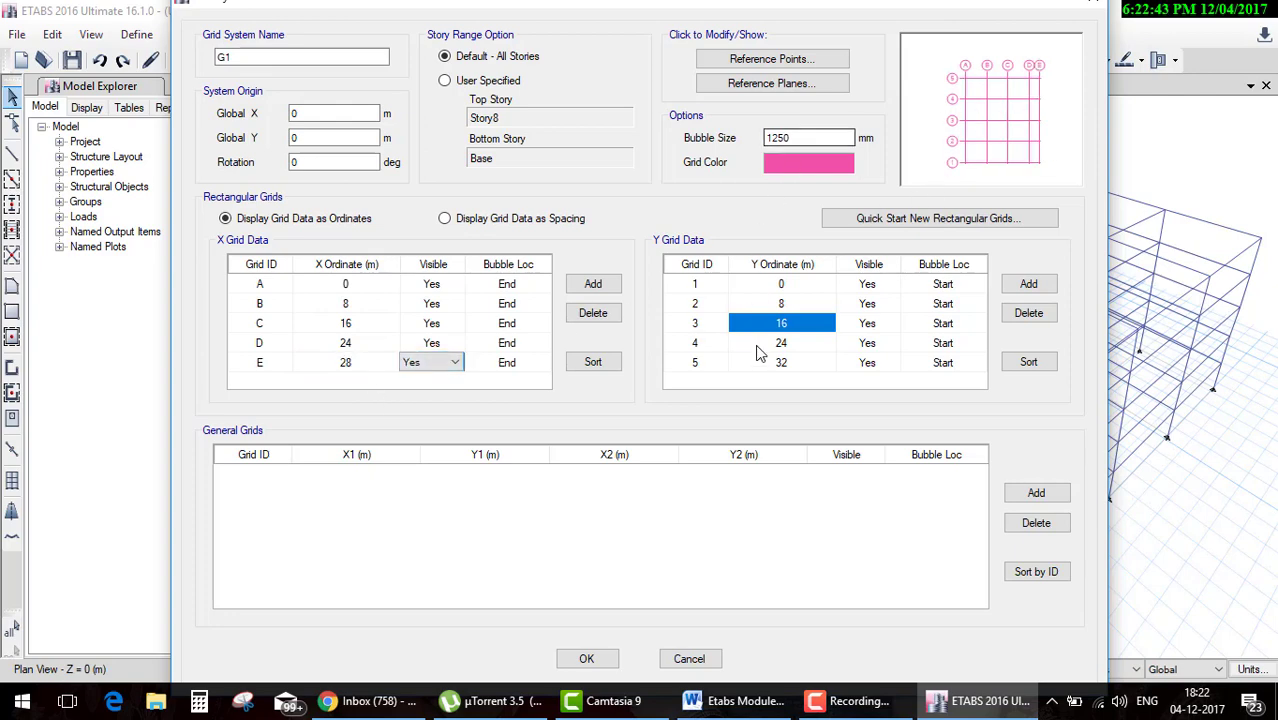
left_click(800, 366)
type("2")
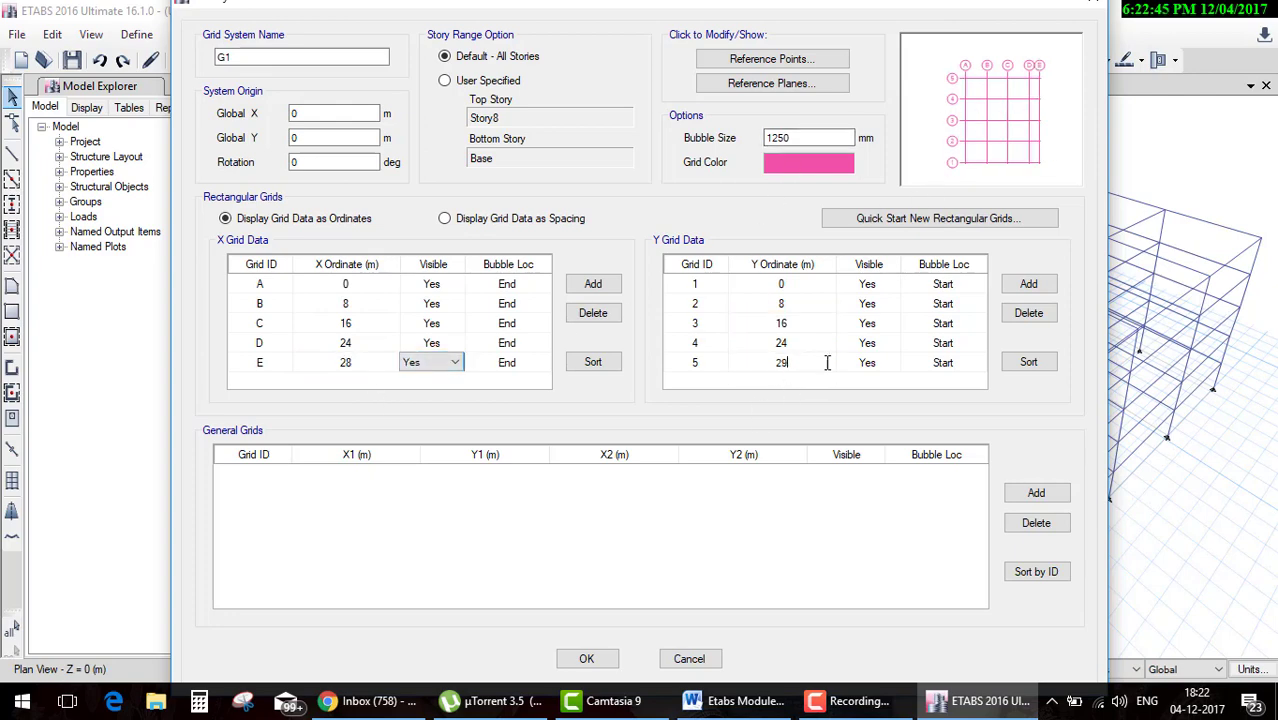
left_click(887, 308)
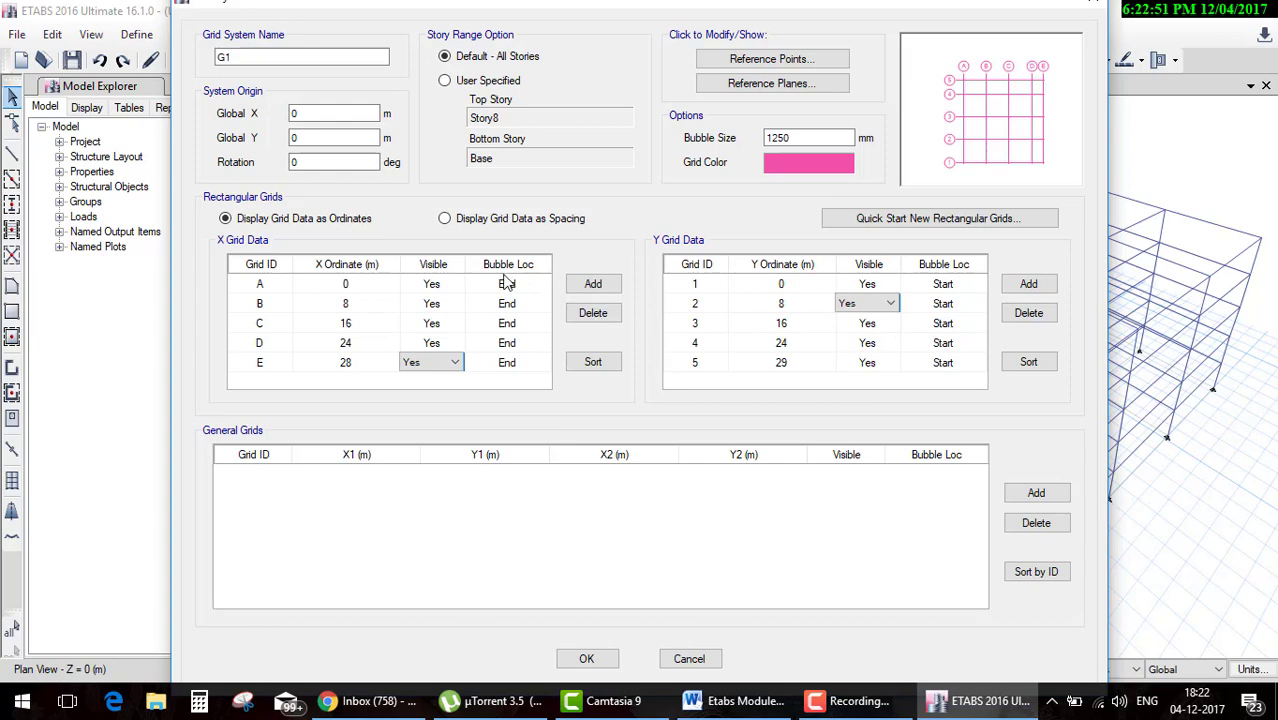
Set X grid line C's visibility to No to hide it
left_click(450, 288)
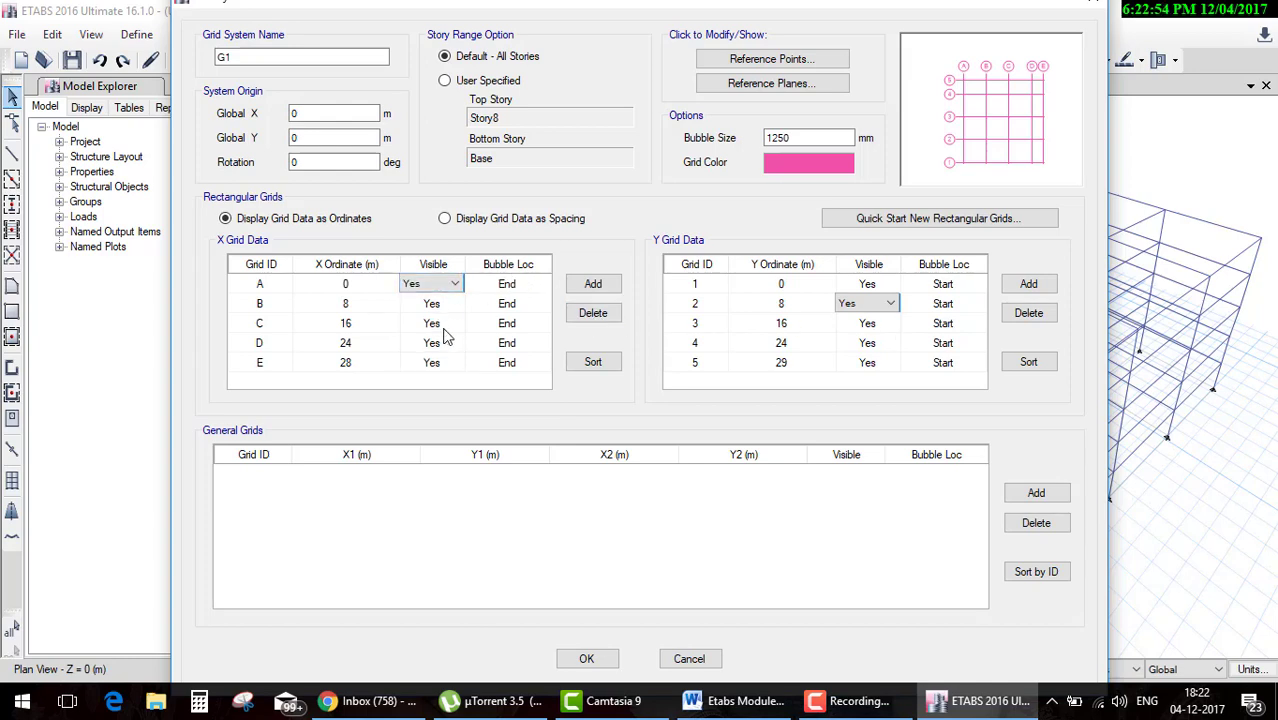
left_click(440, 322)
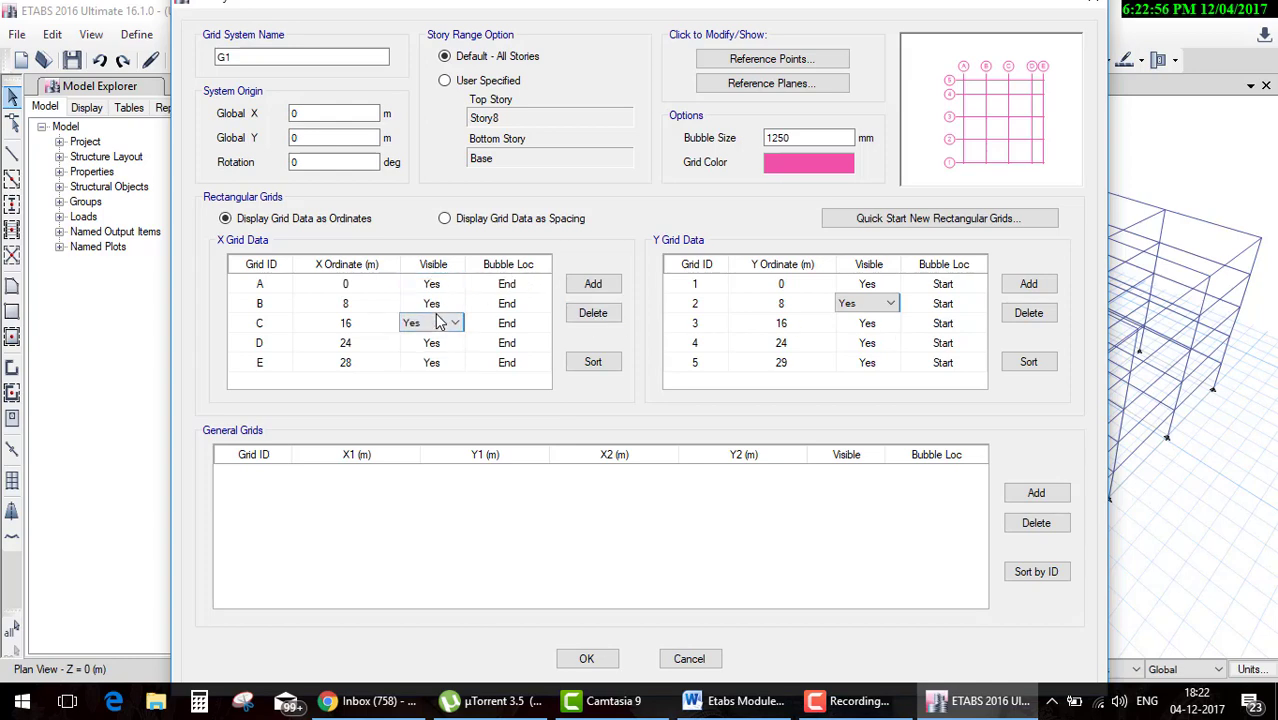
left_click(452, 326)
left_click(441, 352)
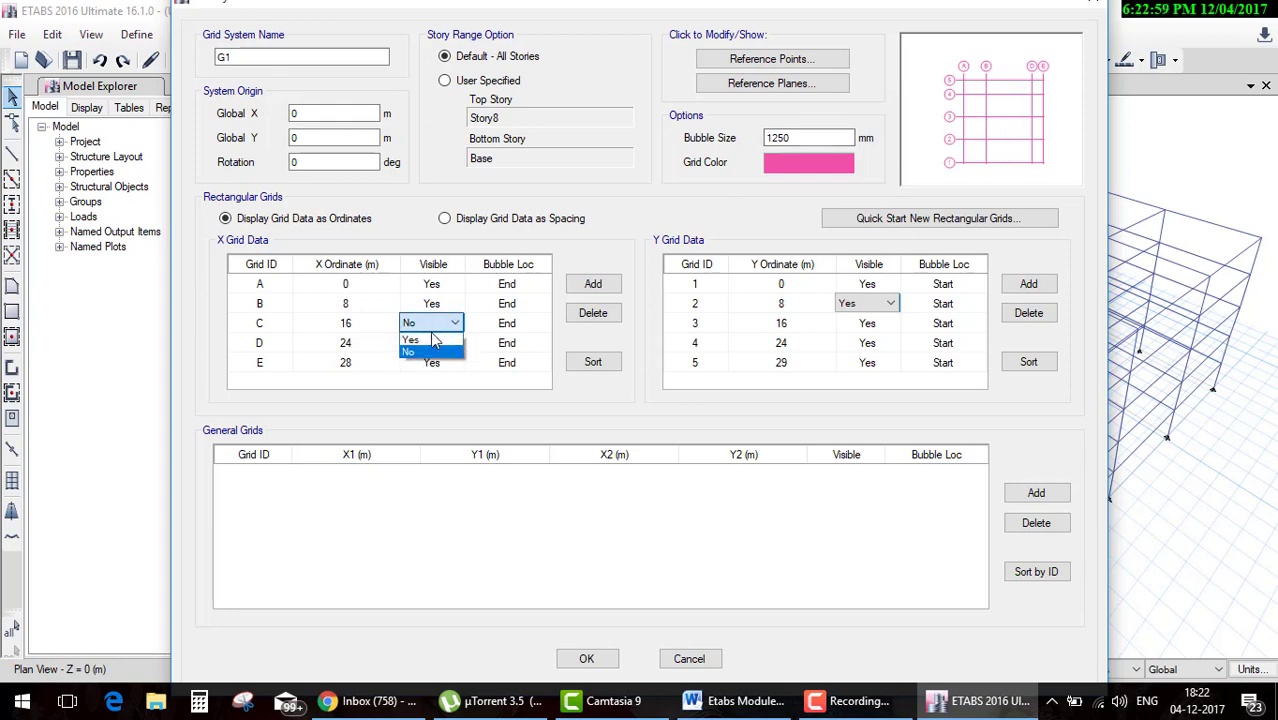
Keep Y grid line 4 visible and set grid line C back to visible
left_click(821, 342)
left_click(888, 343)
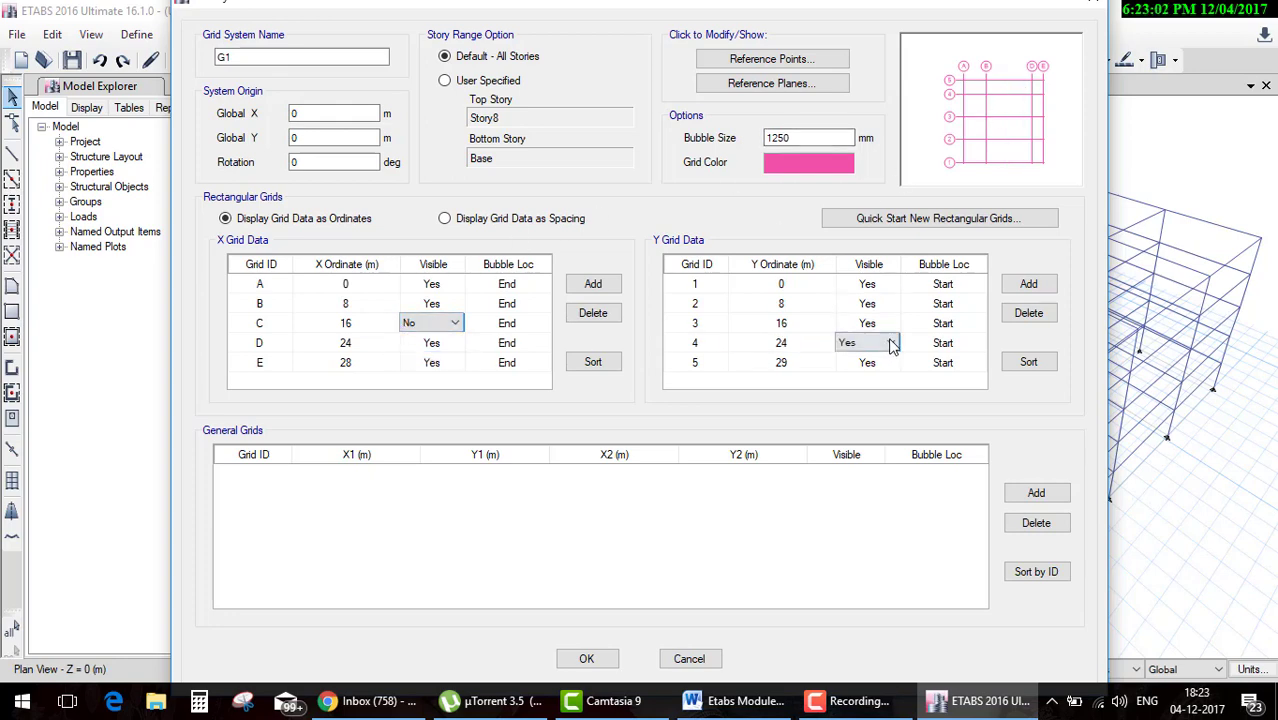
left_click(890, 343)
left_click(855, 372)
left_click(888, 343)
left_click(855, 358)
left_click(437, 328)
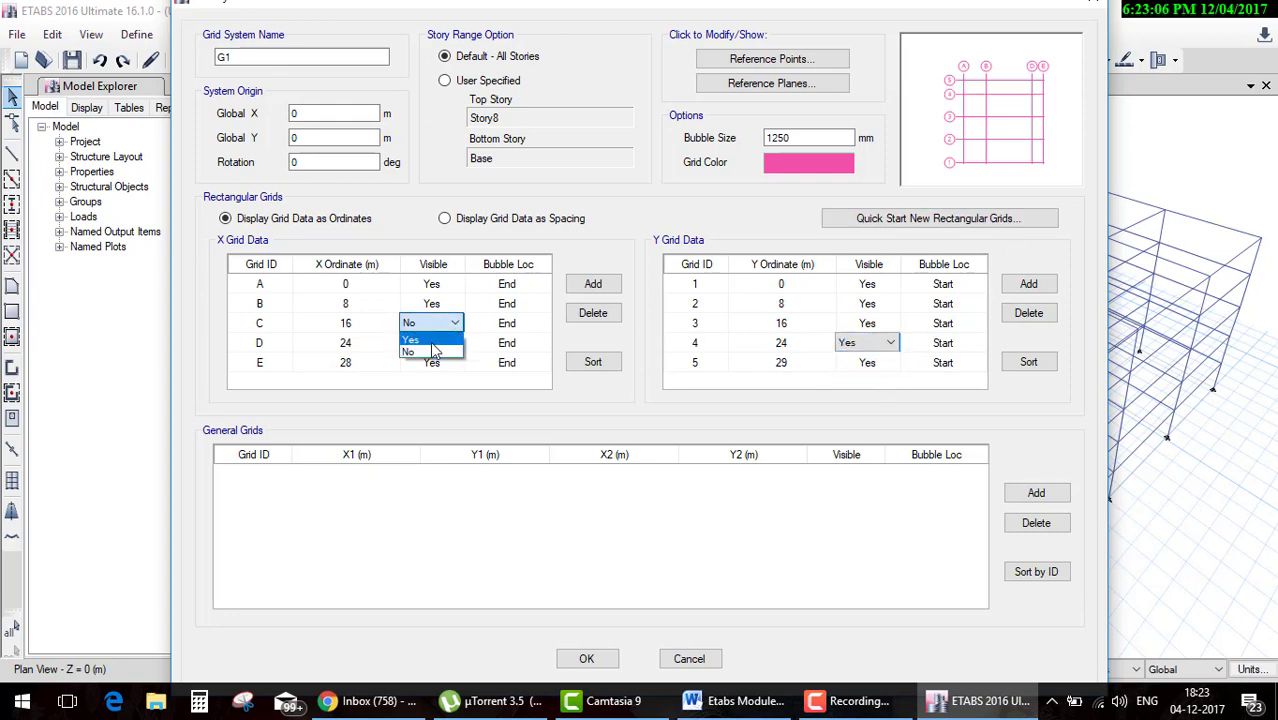
left_click(420, 338)
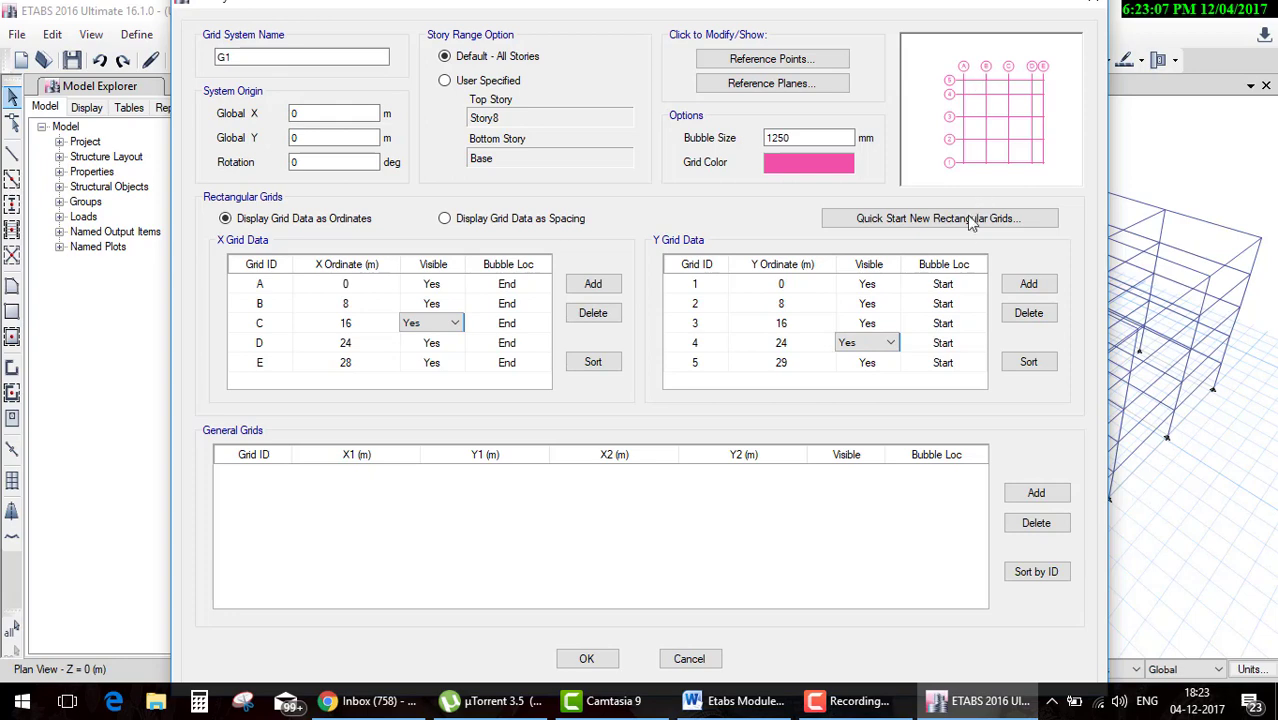
Cycle grid line 1's bubble through End, Both and None, restore Start, and close the editor
left_click(960, 285)
left_click(960, 285)
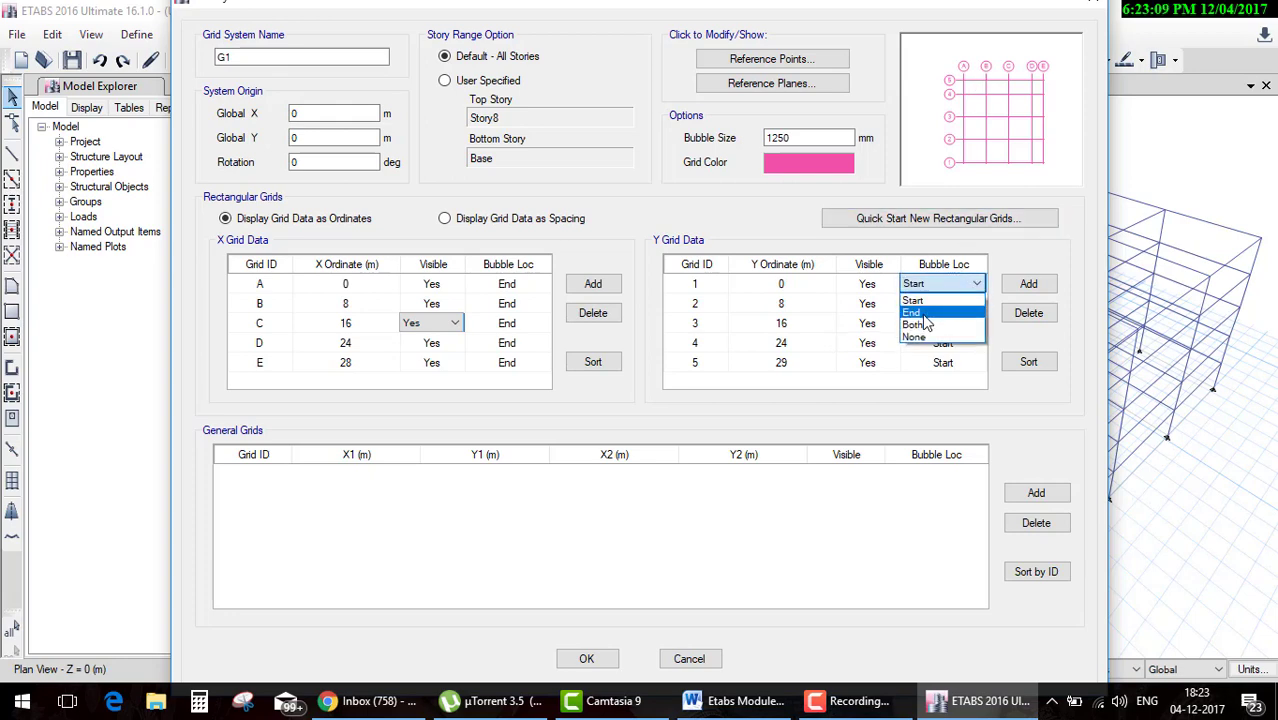
left_click(950, 313)
left_click(968, 289)
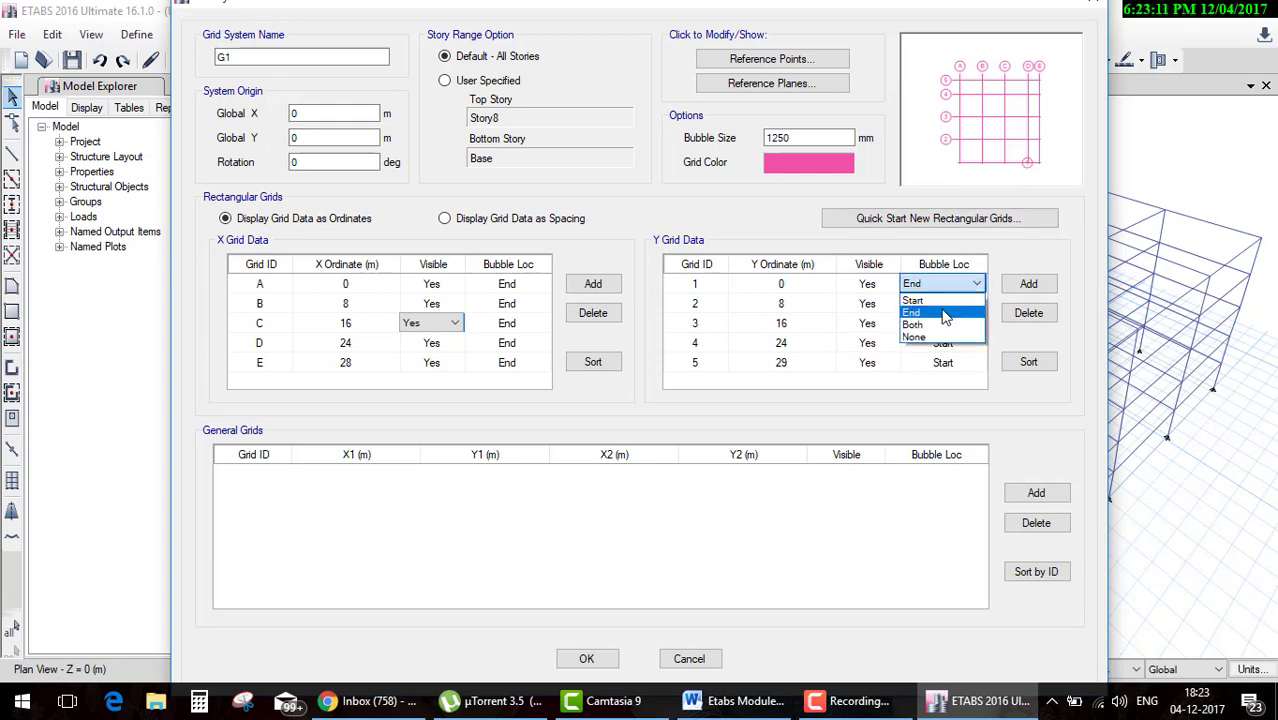
left_click(937, 330)
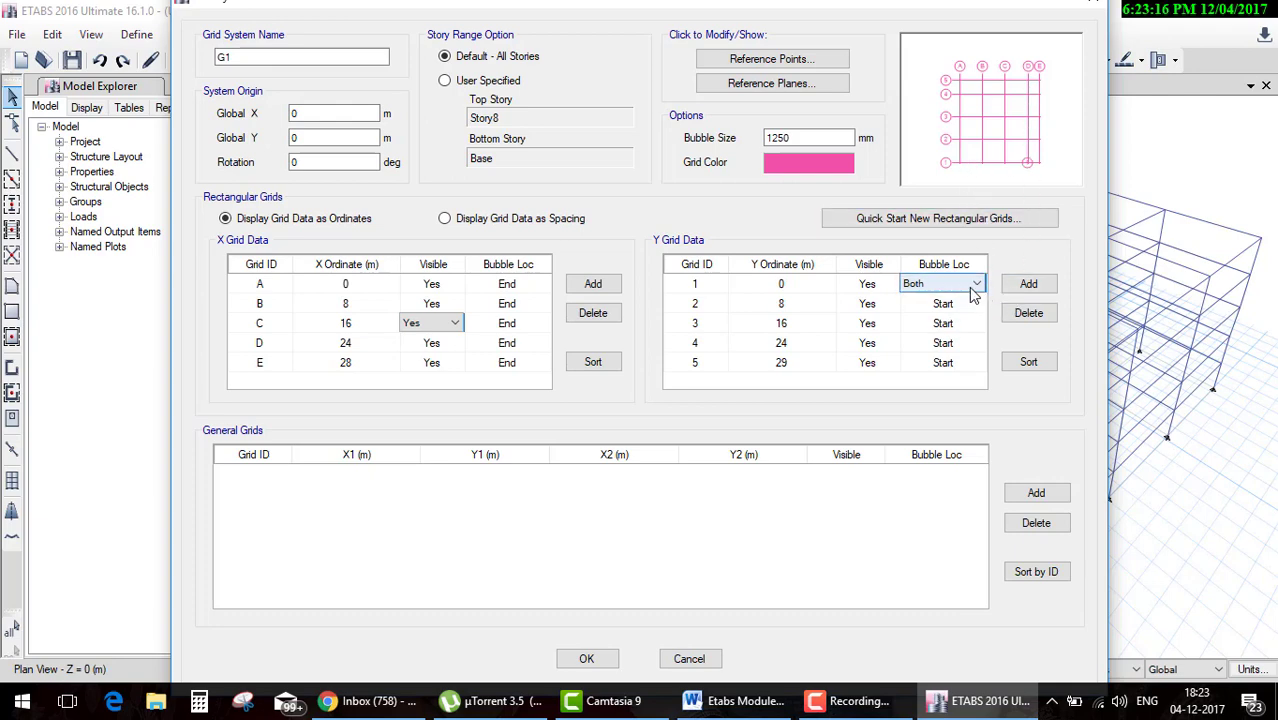
left_click(974, 285)
left_click(945, 338)
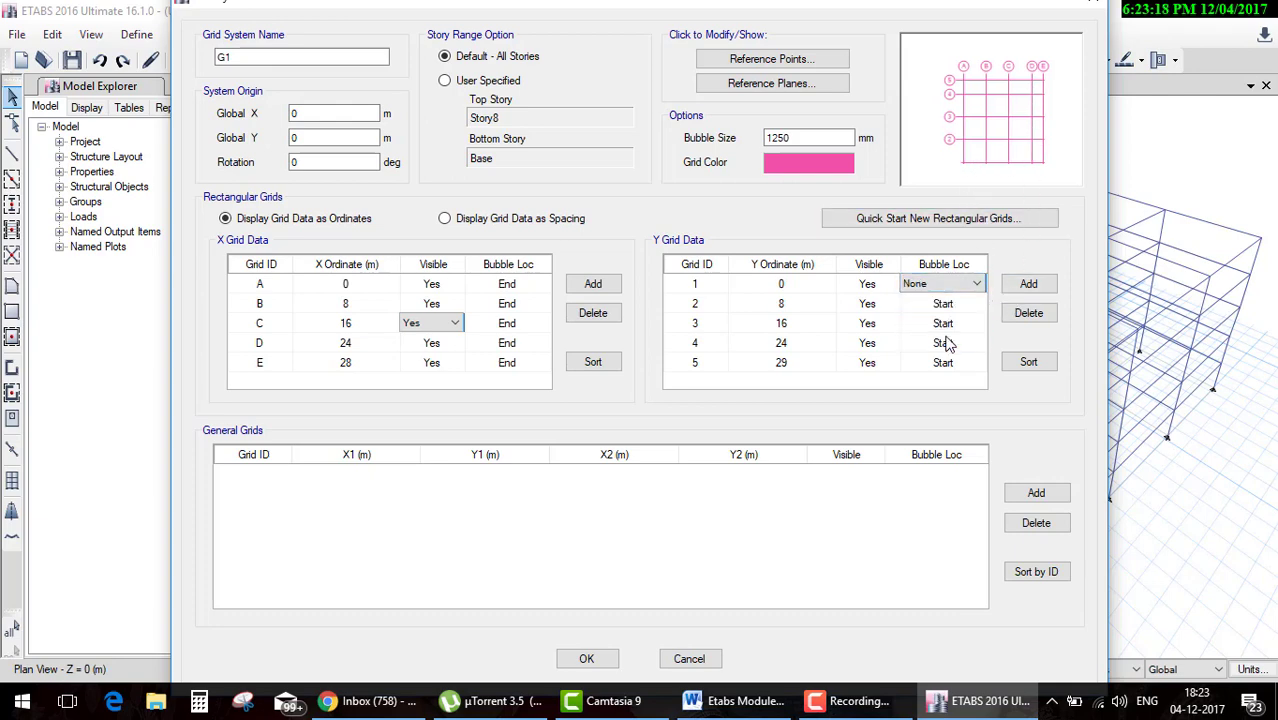
left_click(950, 284)
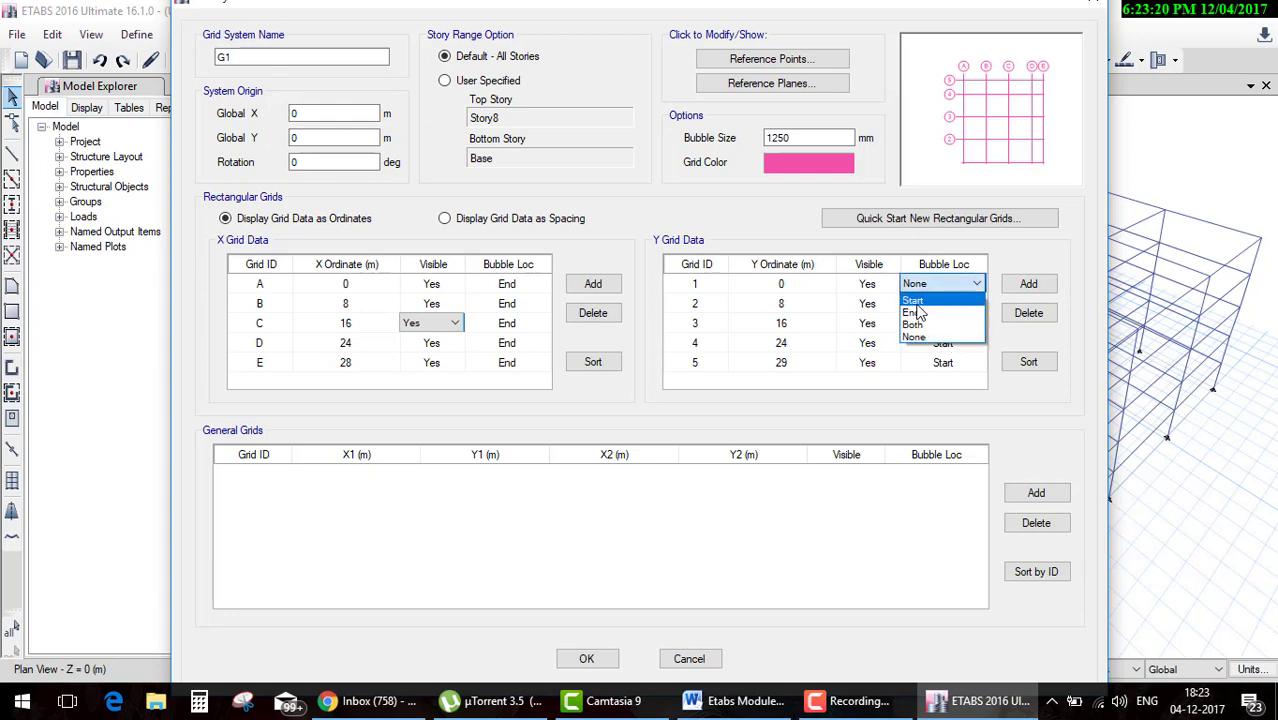
left_click(925, 298)
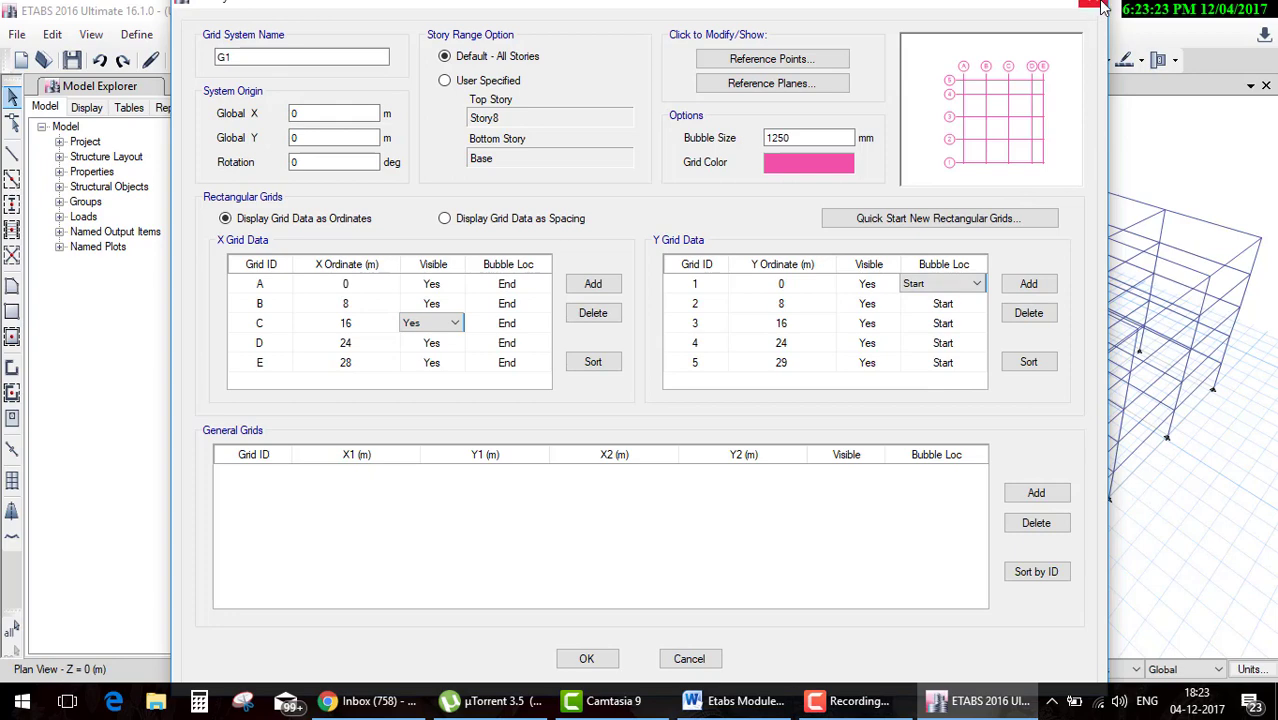
key("Return")
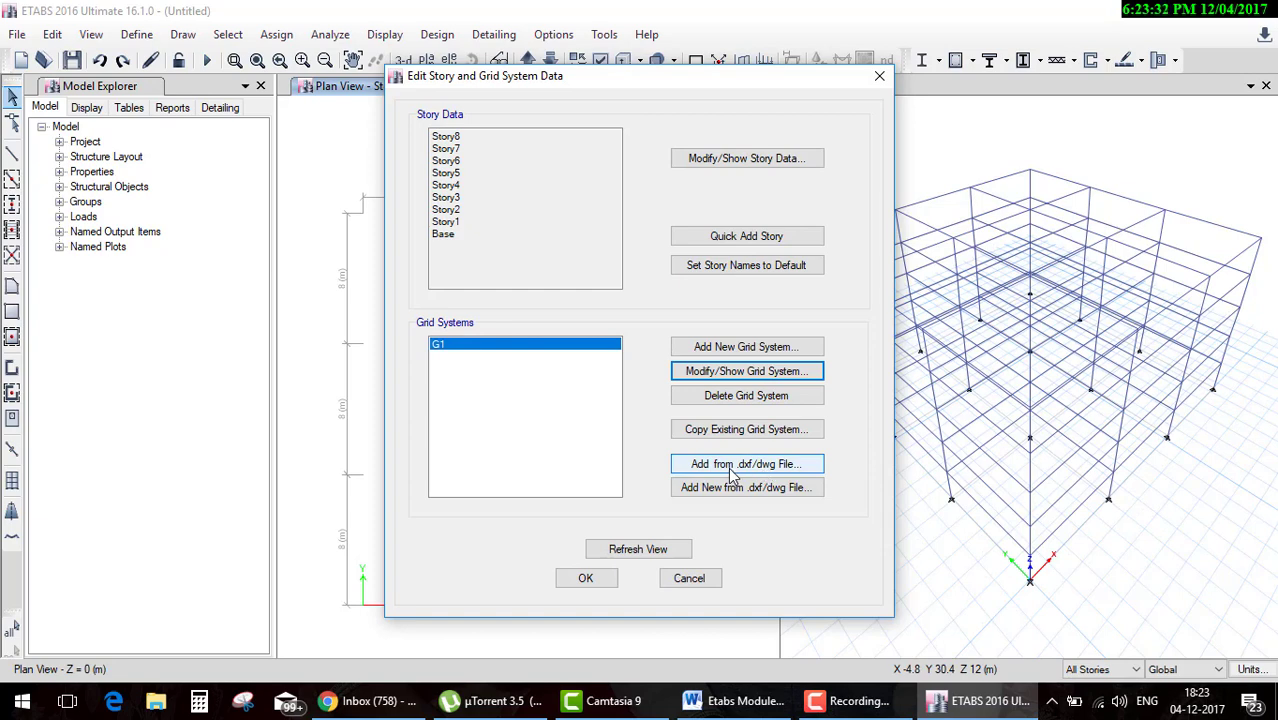
Accept the story and grid edits, then bring the Etabs Module Word document forward
left_click(800, 476)
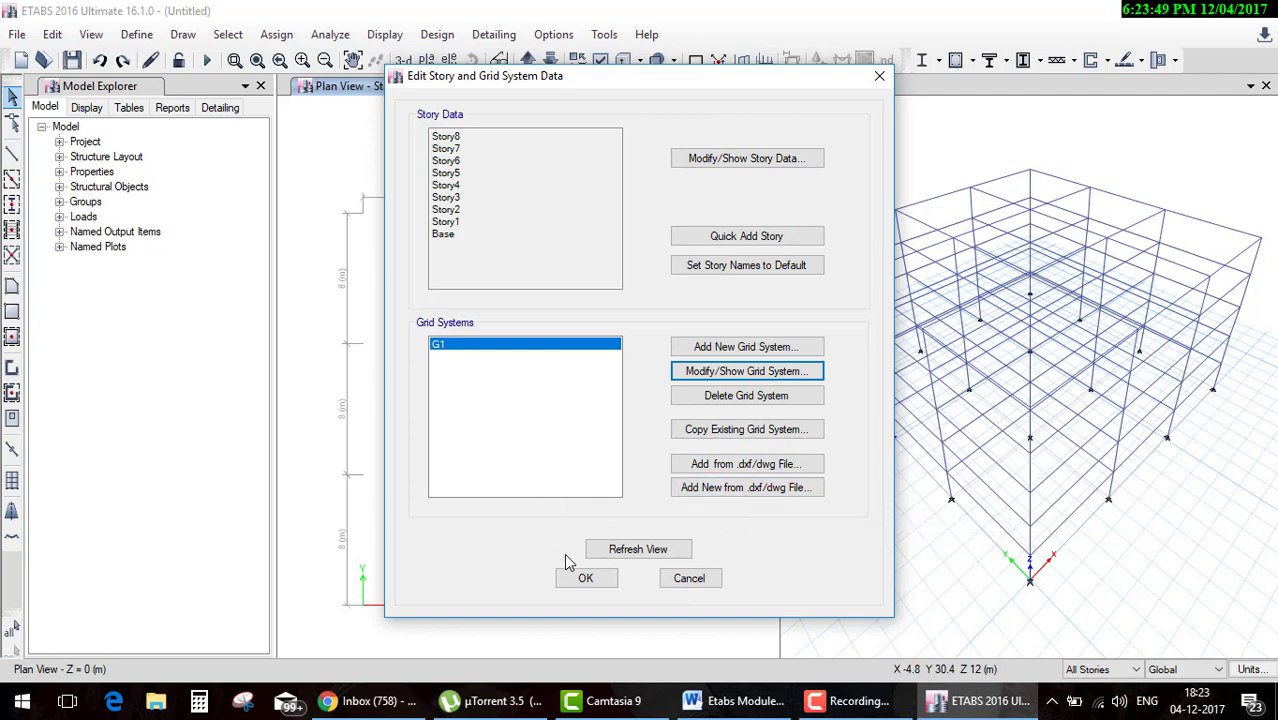
left_click(587, 580)
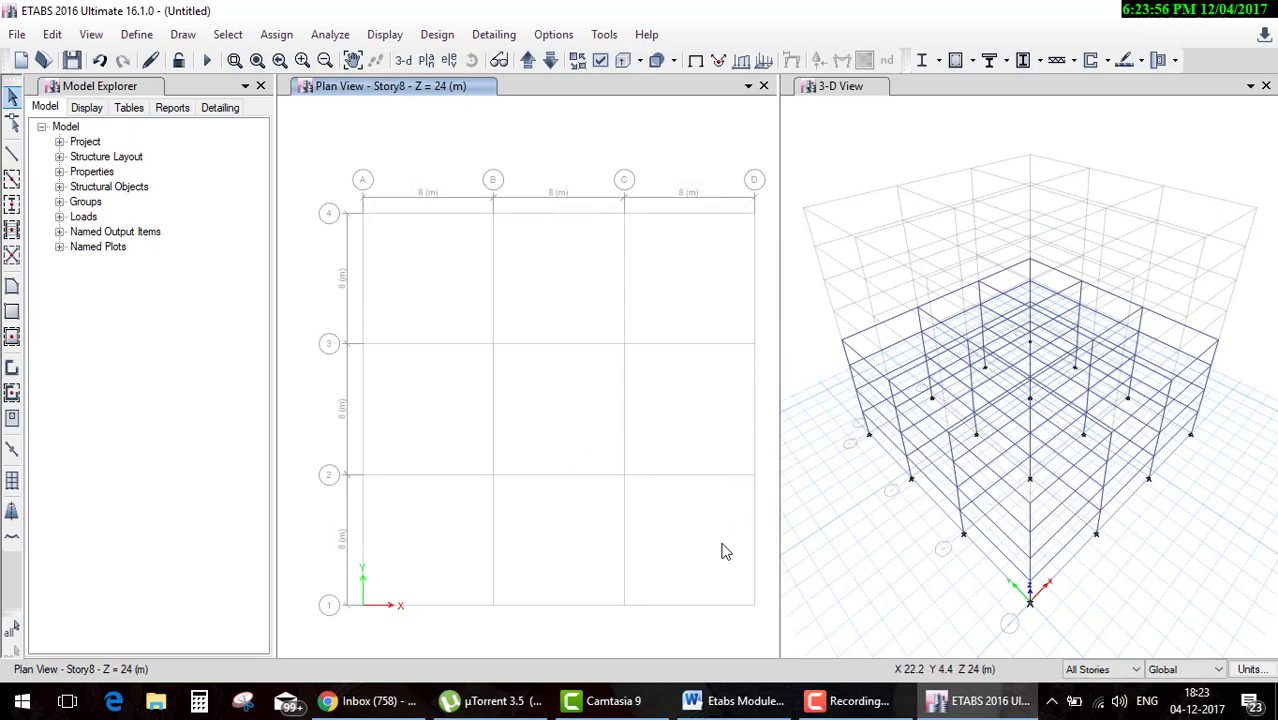
left_click(735, 700)
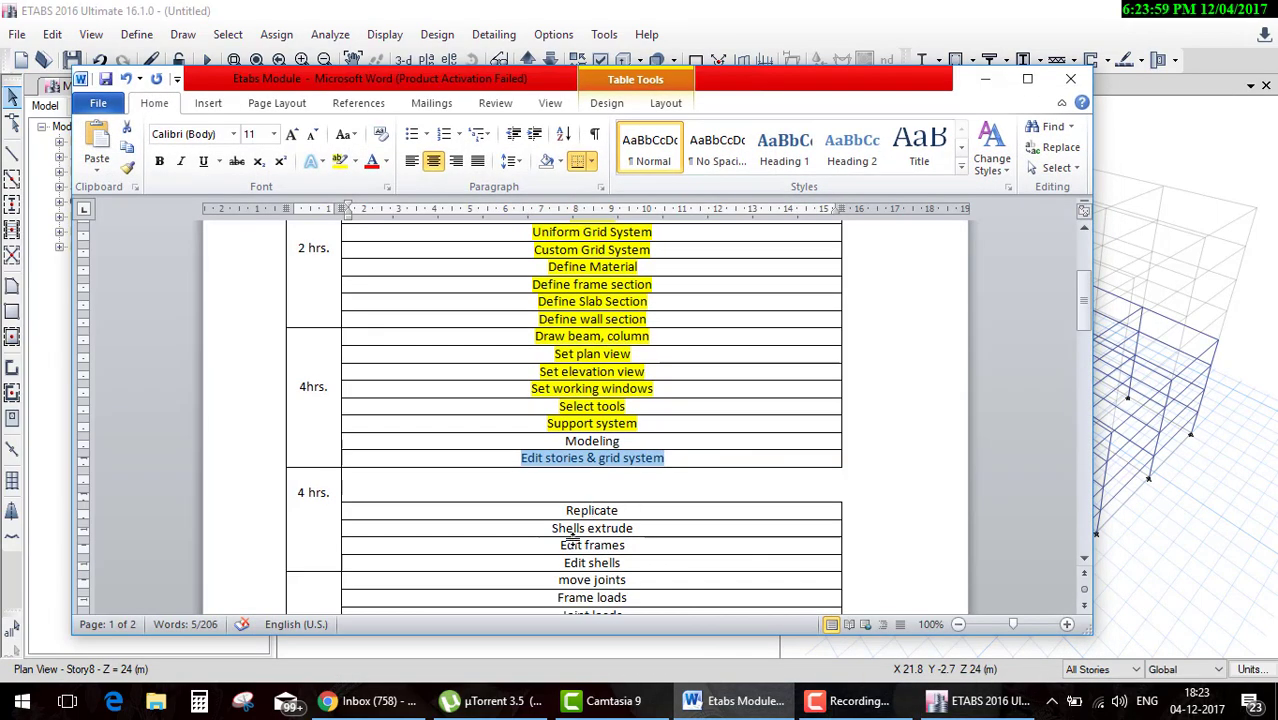
scroll(572, 540, "down", 2)
scroll(608, 503, "down", 1)
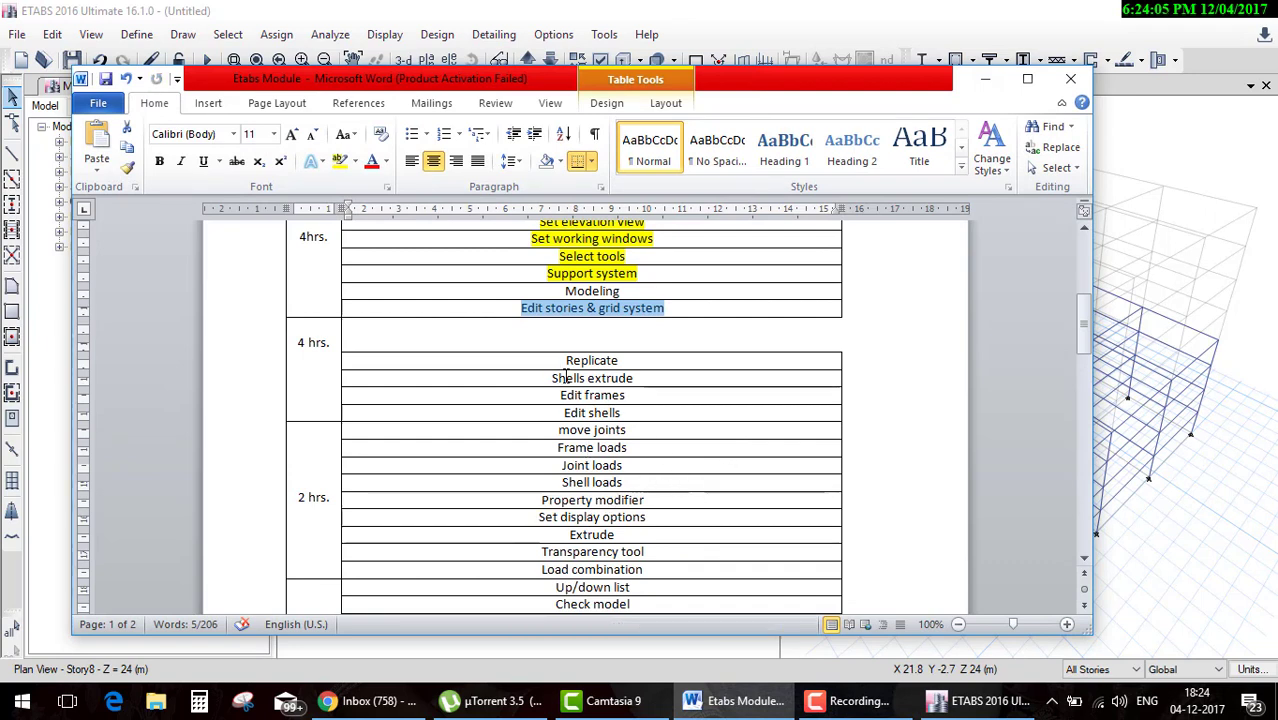
scroll(571, 455, "down", 1)
scroll(571, 459, "down", 1)
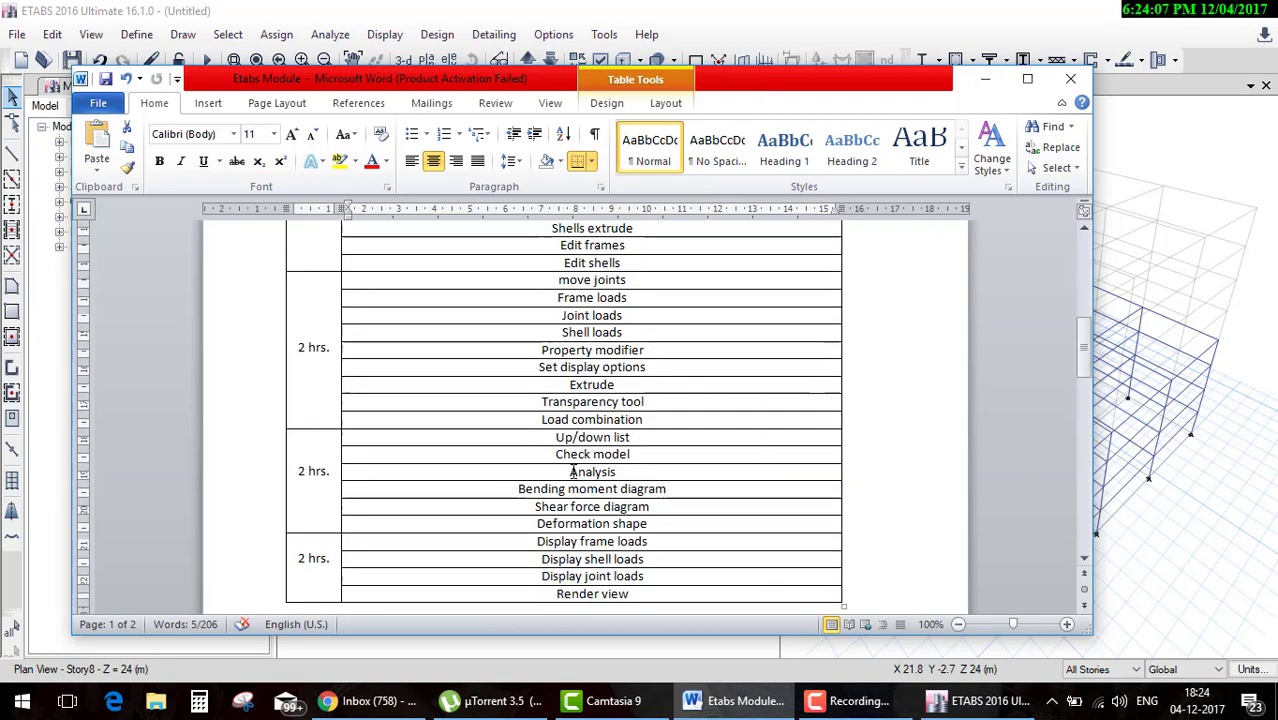
scroll(572, 462, "down", 1)
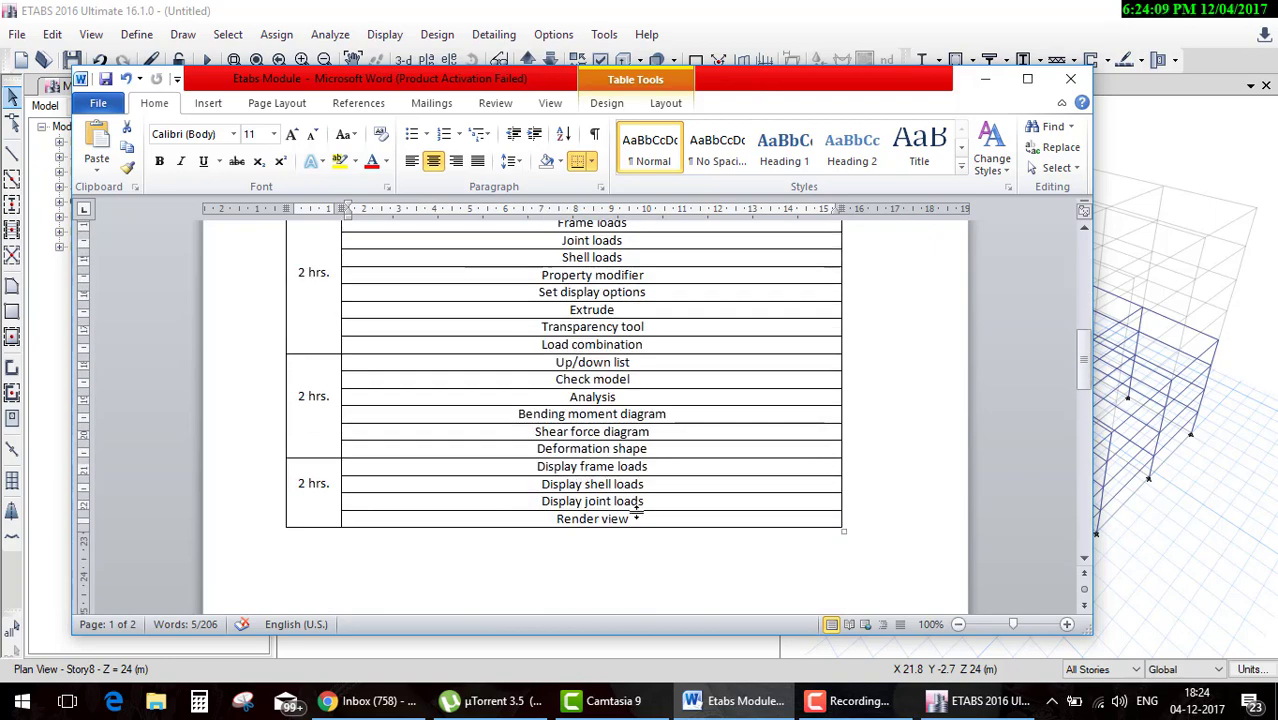
scroll(634, 491, "down", 3)
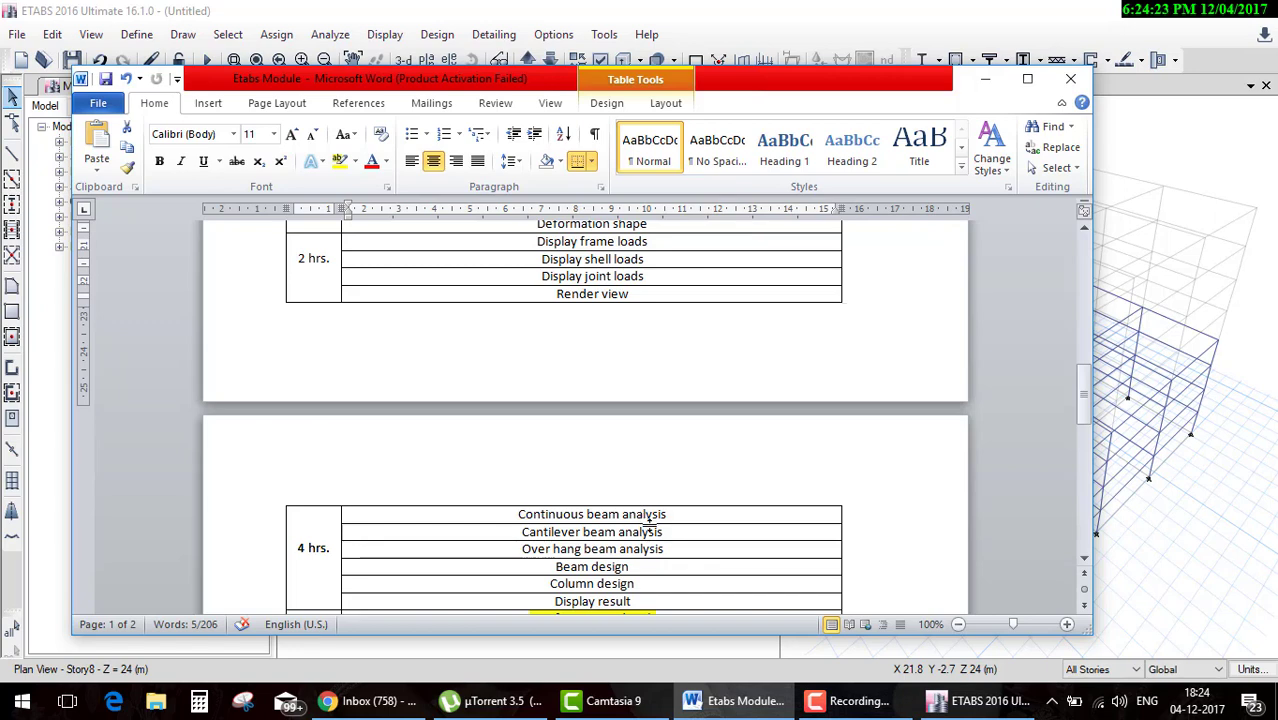
scroll(675, 566, "down", 3)
scroll(675, 566, "down", 5)
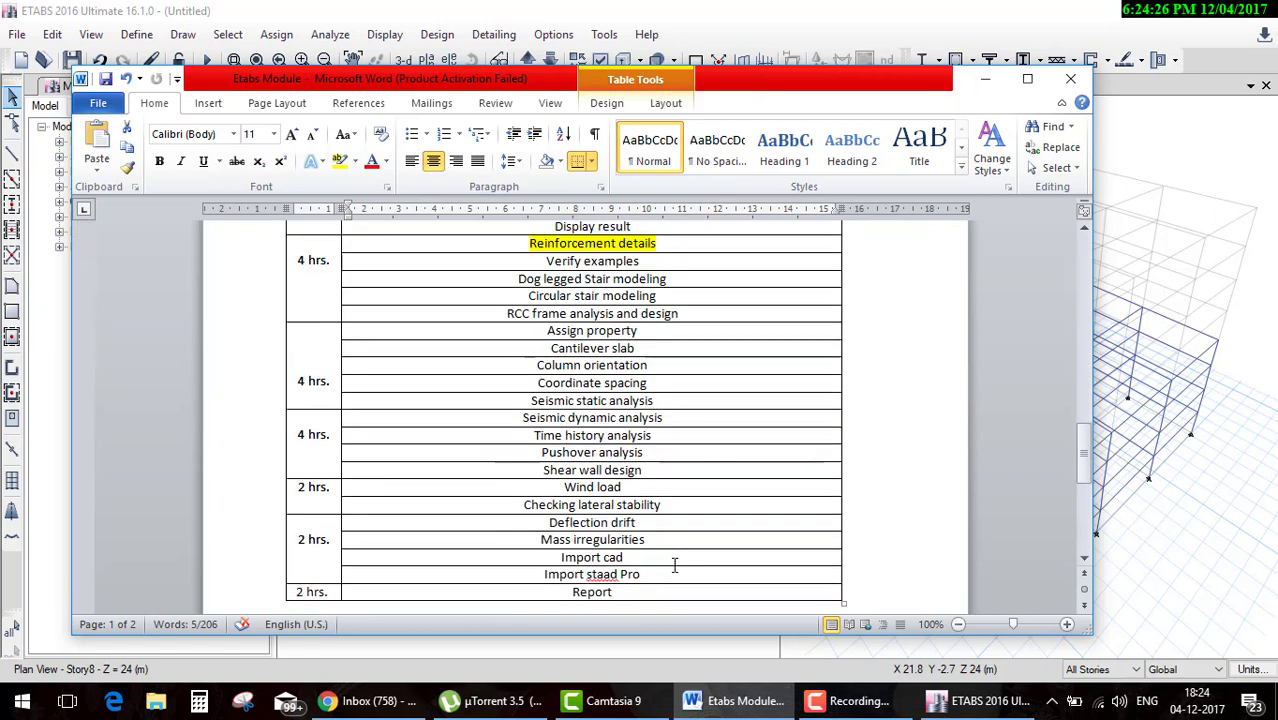
right_click(601, 574)
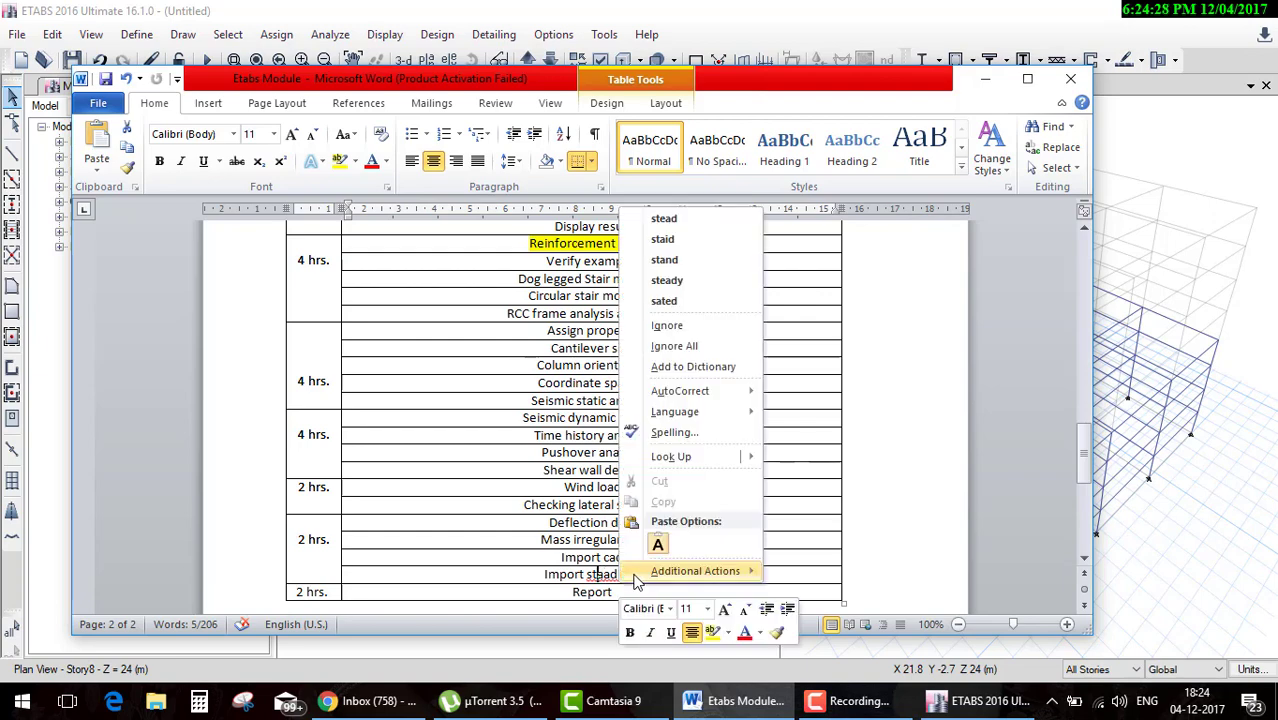
left_click(918, 319)
scroll(674, 517, "up", 3)
scroll(674, 517, "up", 2)
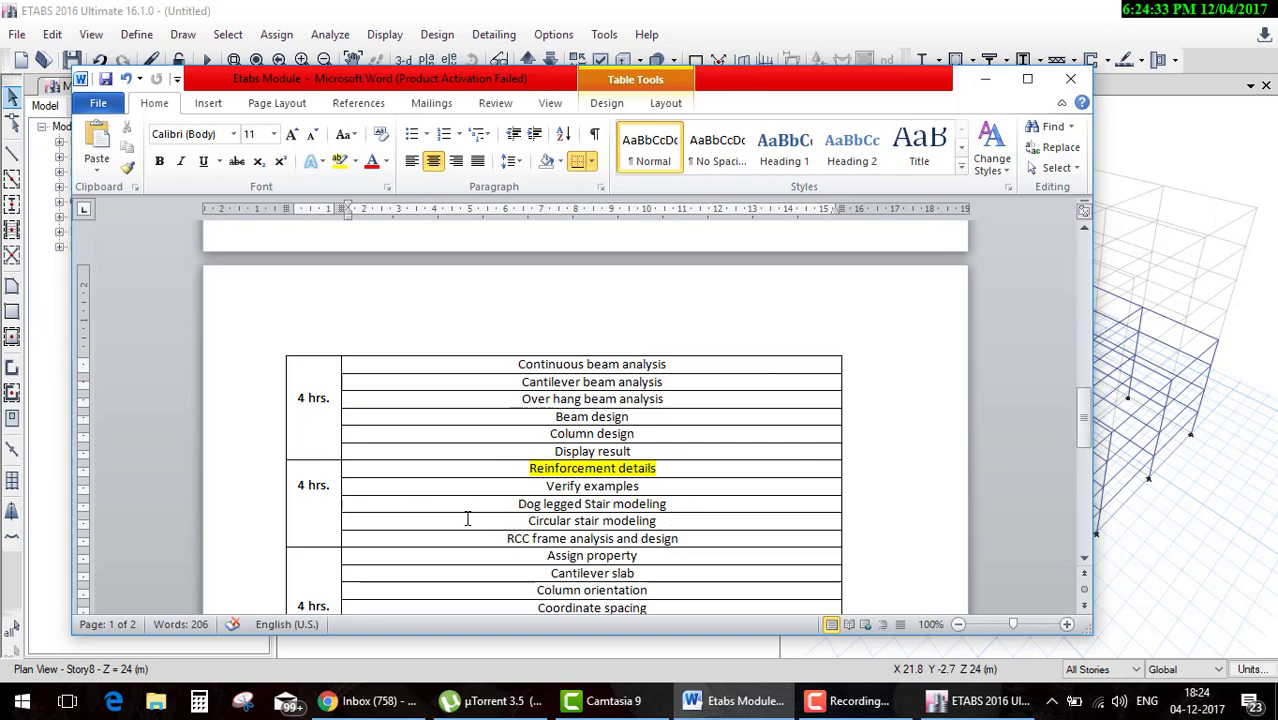
scroll(562, 497, "up", 4)
scroll(562, 497, "up", 3)
scroll(566, 494, "up", 4)
scroll(566, 494, "up", 4)
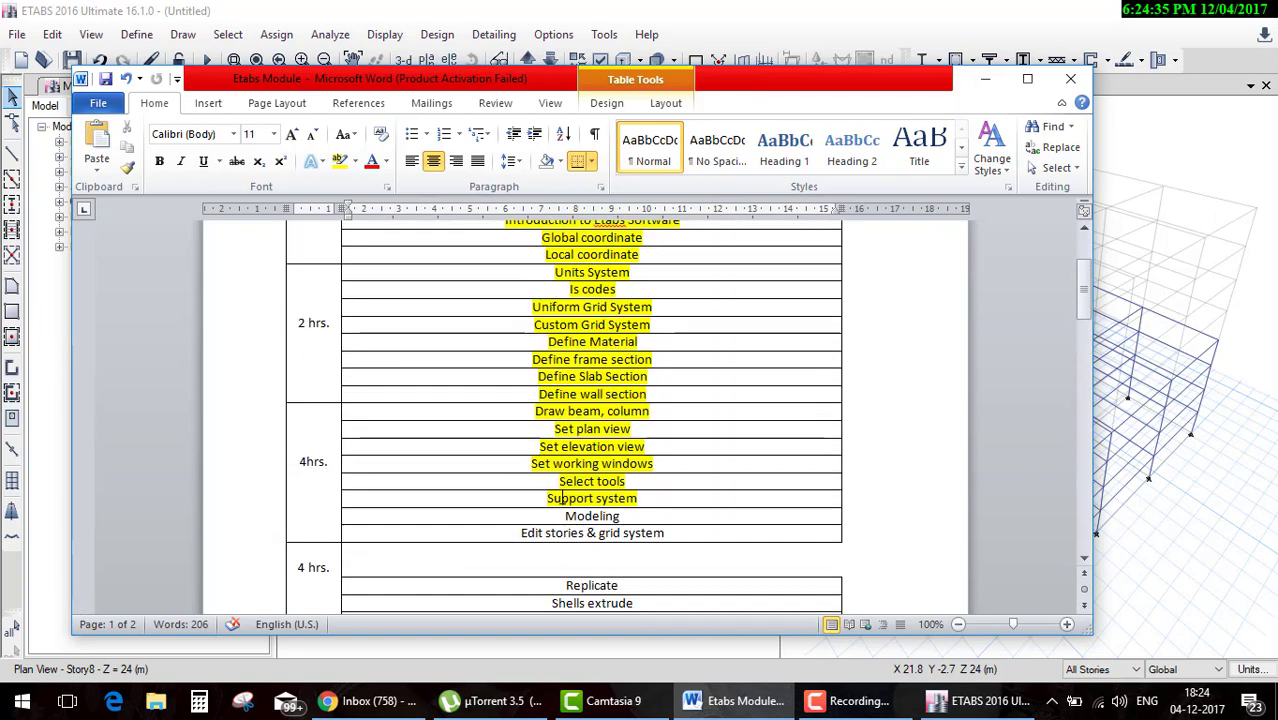
scroll(562, 497, "up", 3)
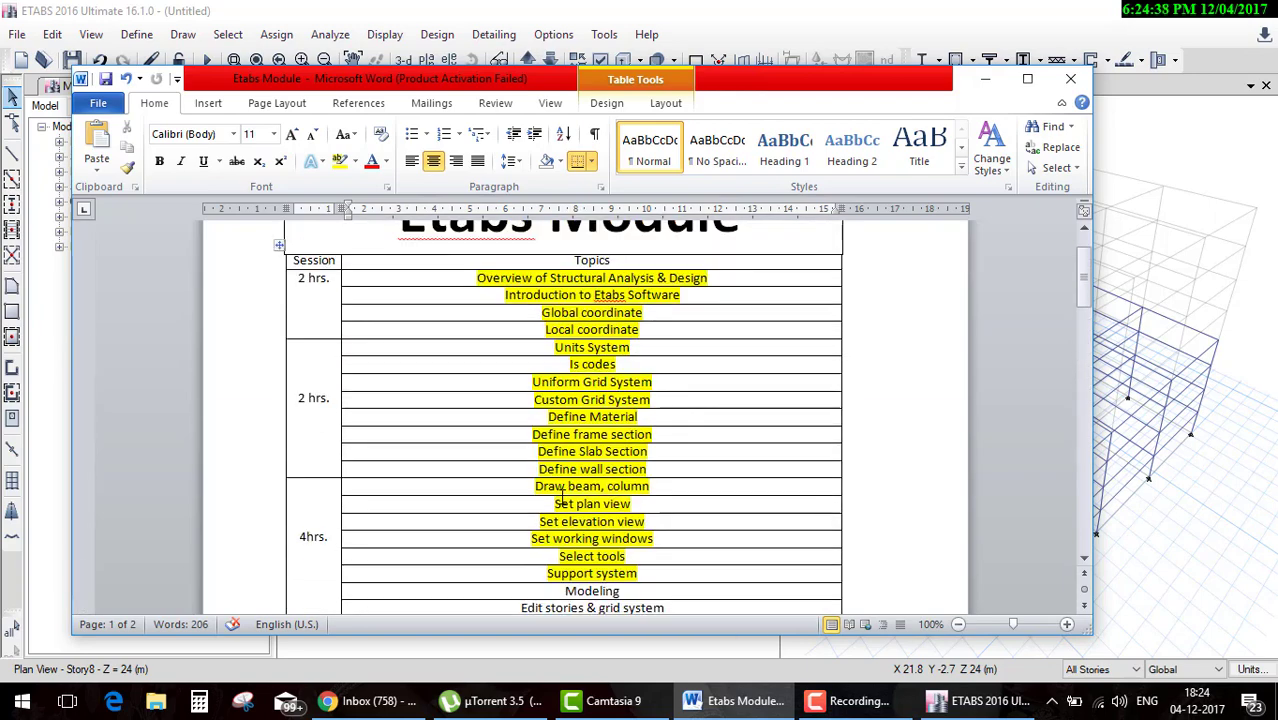